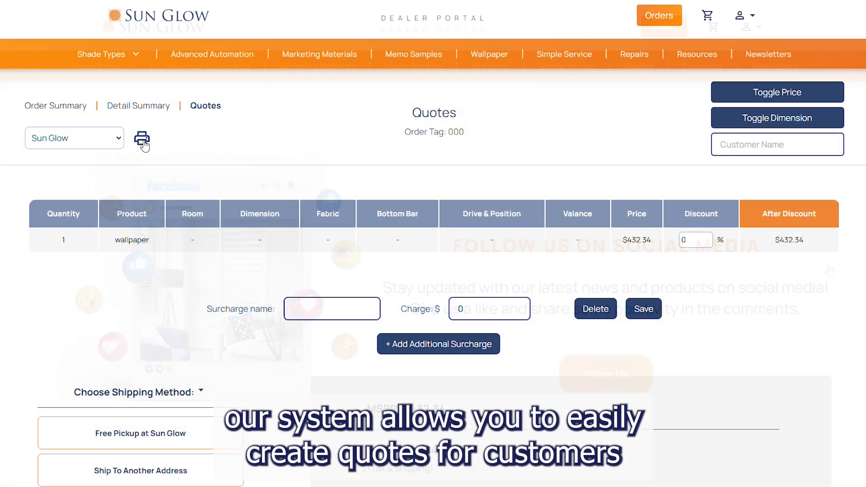
Step: Open the quote's print preview and close it without printing
{"action": "left_click", "coordinate": [142, 139]}
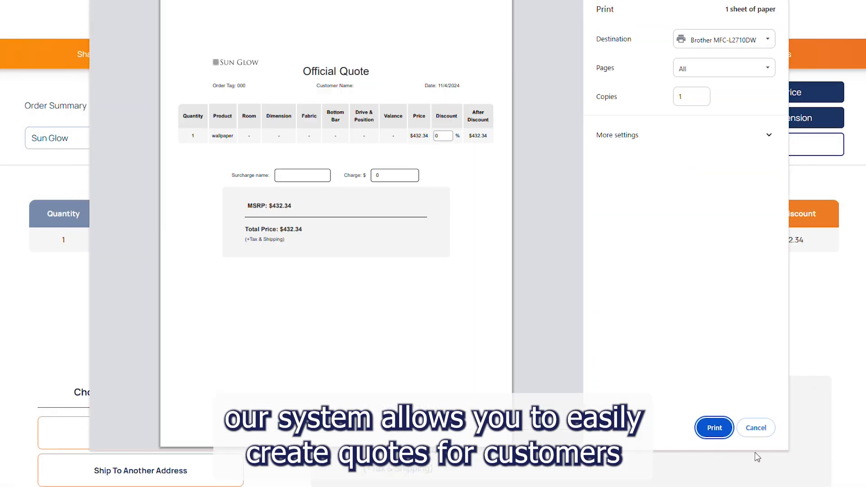
{"action": "left_click", "coordinate": [756, 428]}
{"action": "scroll", "coordinate": [735, 324], "scroll_direction": "down", "scroll_amount": 6}
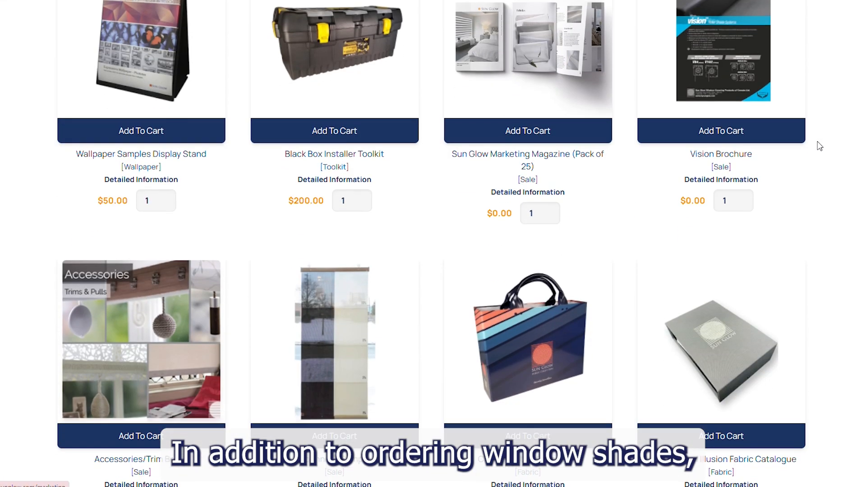
Step: Visit the Memo Samples page, then scroll through the roller shade guides on Resources
{"action": "scroll", "coordinate": [819, 146], "scroll_direction": "up", "scroll_amount": 5}
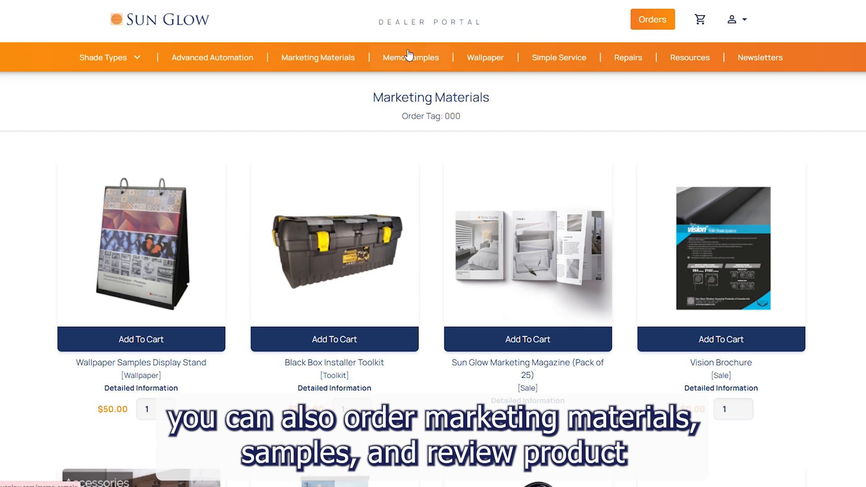
{"action": "left_click", "coordinate": [408, 55]}
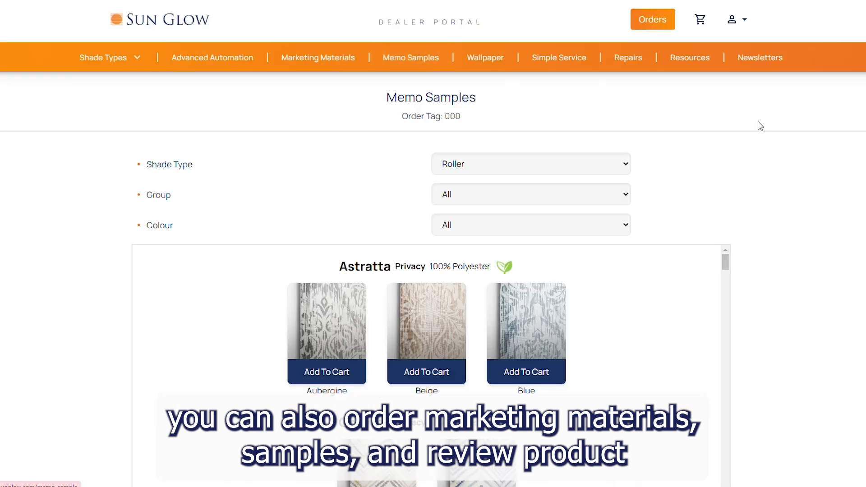
{"action": "left_click", "coordinate": [680, 59]}
{"action": "scroll", "coordinate": [839, 215], "scroll_direction": "down", "scroll_amount": 1}
{"action": "scroll", "coordinate": [839, 215], "scroll_direction": "down", "scroll_amount": 15}
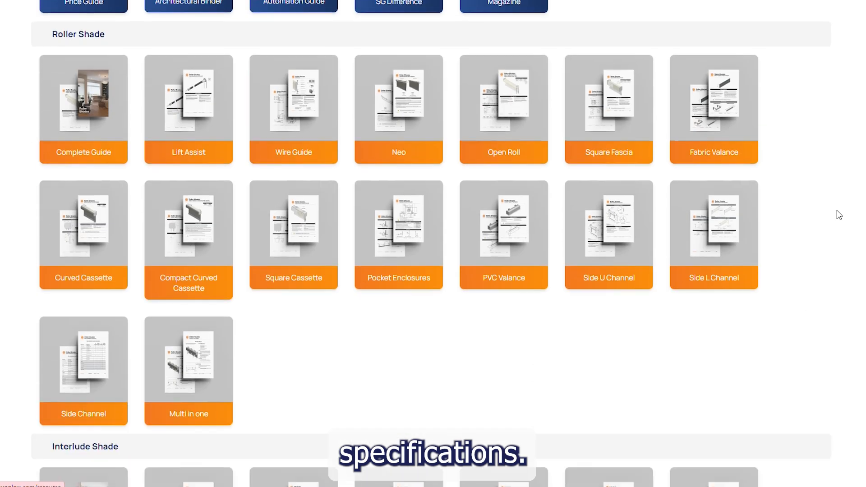
{"action": "scroll", "coordinate": [839, 216], "scroll_direction": "down", "scroll_amount": 3}
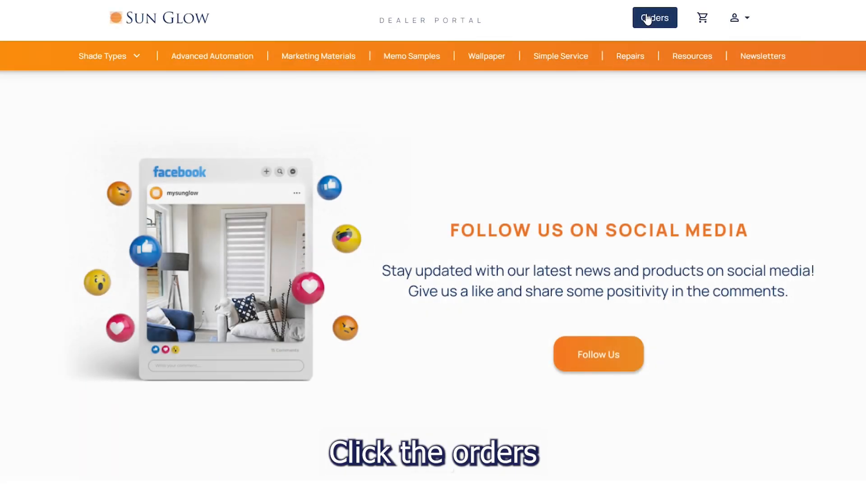
Step: Open the Orders page listing existing orders such as order10 and order8
{"action": "left_click", "coordinate": [647, 19]}
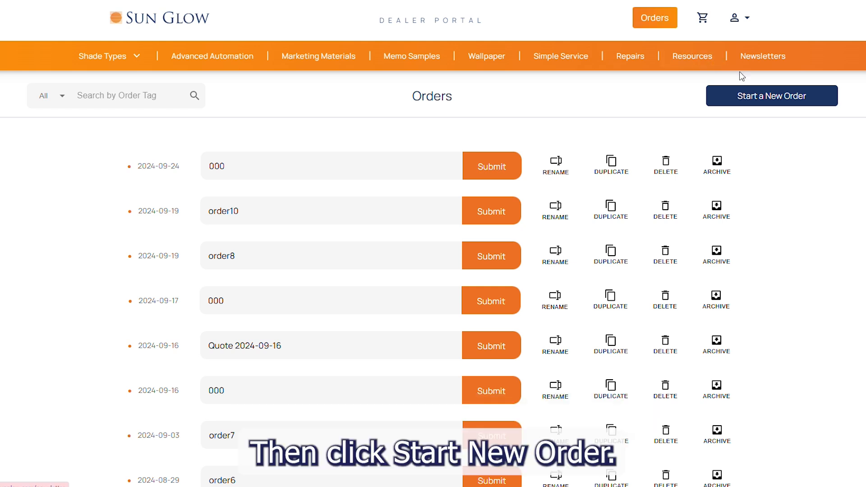
Step: Start a new Roller order and submit it with the tag 'example'
{"action": "left_click", "coordinate": [772, 96]}
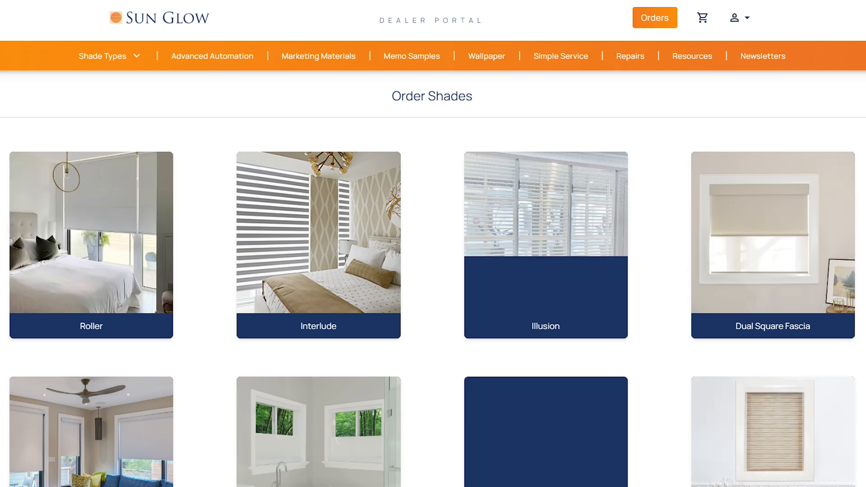
{"action": "left_click", "coordinate": [129, 296]}
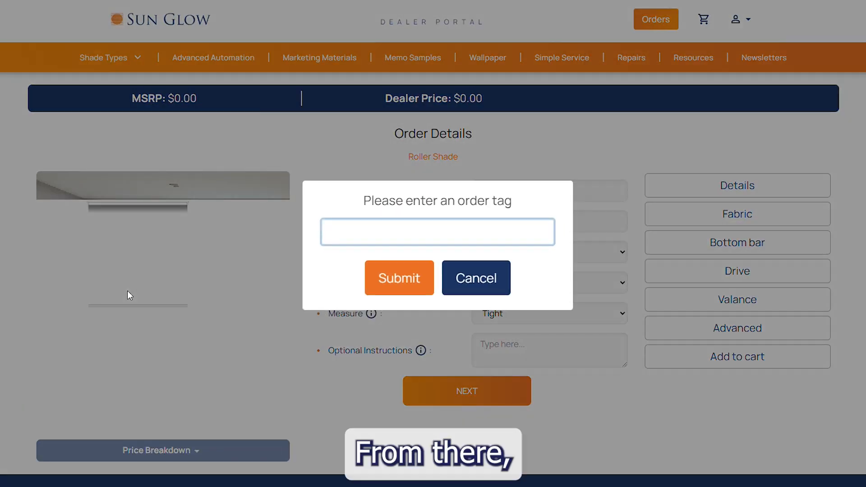
{"action": "type", "text": "ex"}
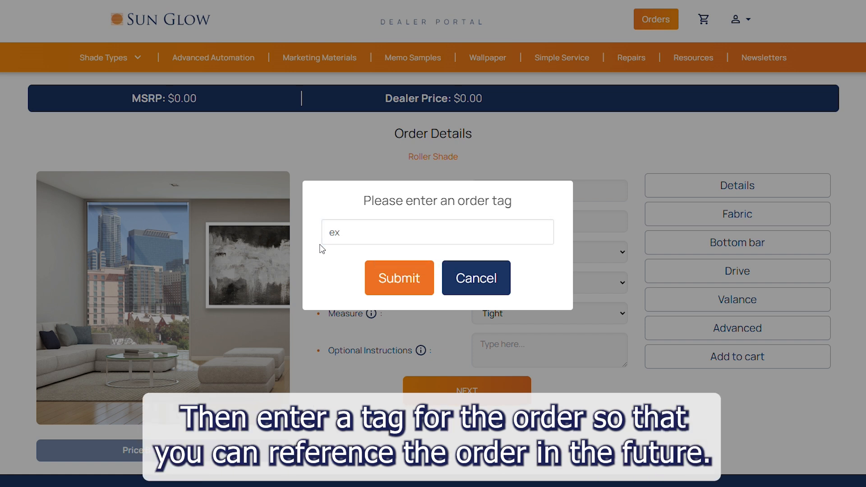
{"action": "left_click", "coordinate": [370, 227]}
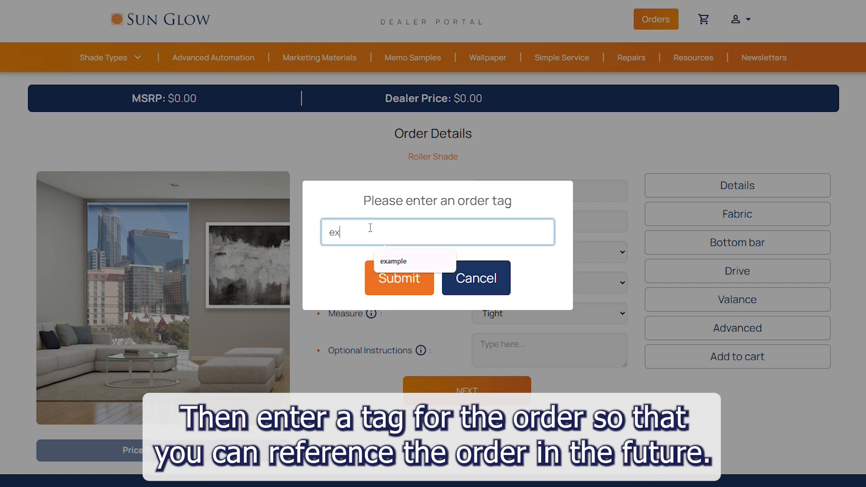
{"action": "left_click", "coordinate": [383, 261]}
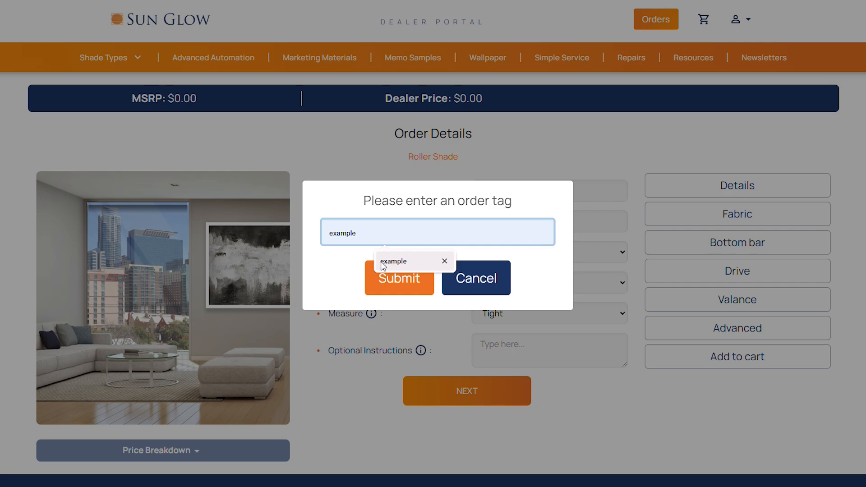
{"action": "left_click", "coordinate": [386, 281]}
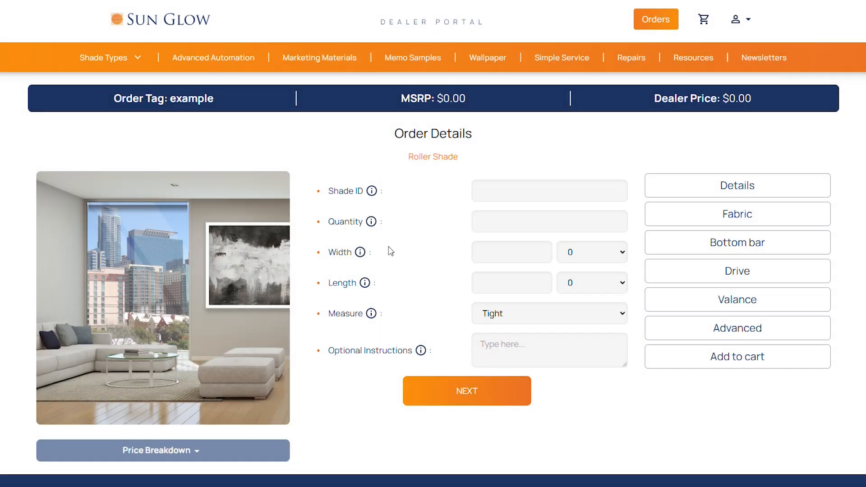
Step: Enter shade ID example, quantity 1, width 12 and length 30, then continue to fabric
{"action": "scroll", "coordinate": [451, 190], "scroll_direction": "down", "scroll_amount": 1}
{"action": "left_click", "coordinate": [519, 132]}
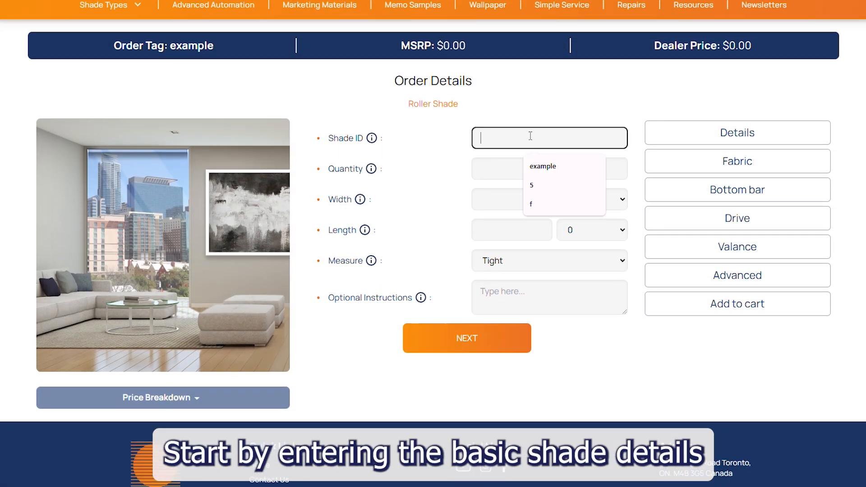
{"action": "left_click", "coordinate": [547, 173]}
{"action": "left_click", "coordinate": [495, 168]}
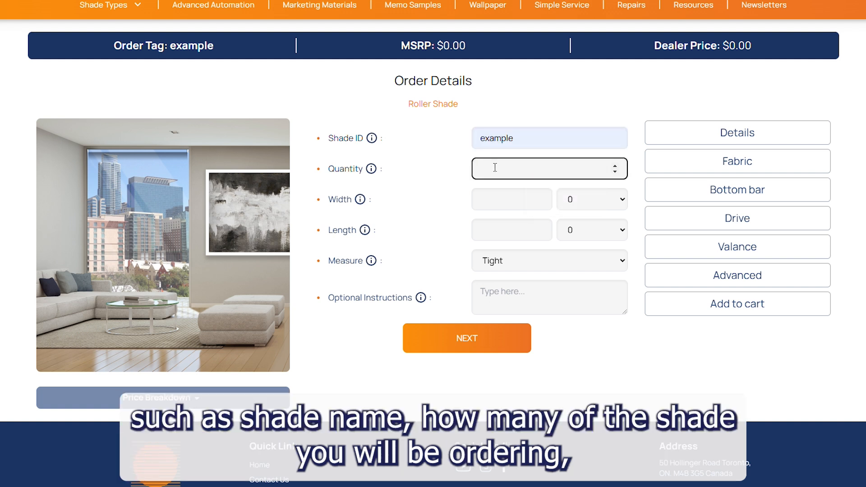
{"action": "type", "text": "1"}
{"action": "left_click", "coordinate": [489, 204]}
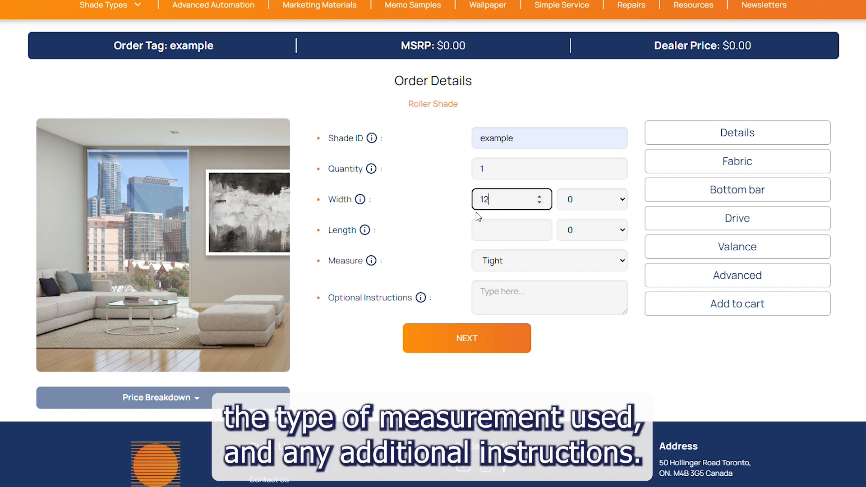
{"action": "left_click", "coordinate": [506, 226]}
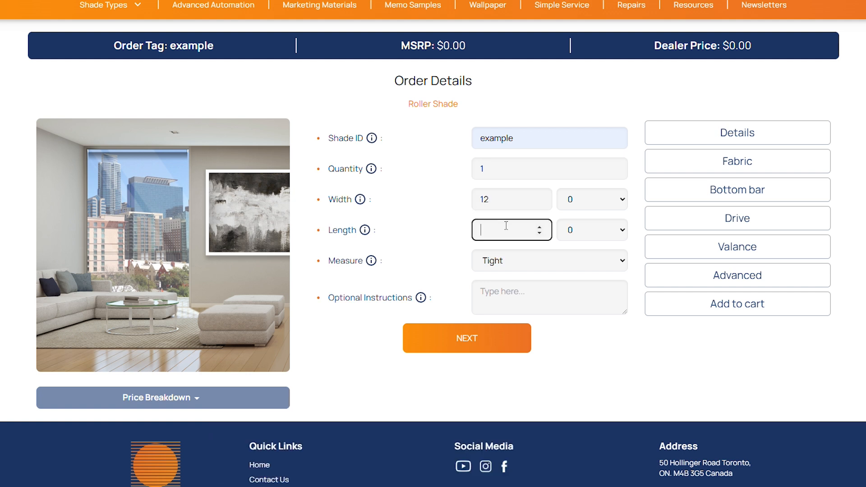
{"action": "type", "text": "30"}
{"action": "left_click", "coordinate": [482, 339]}
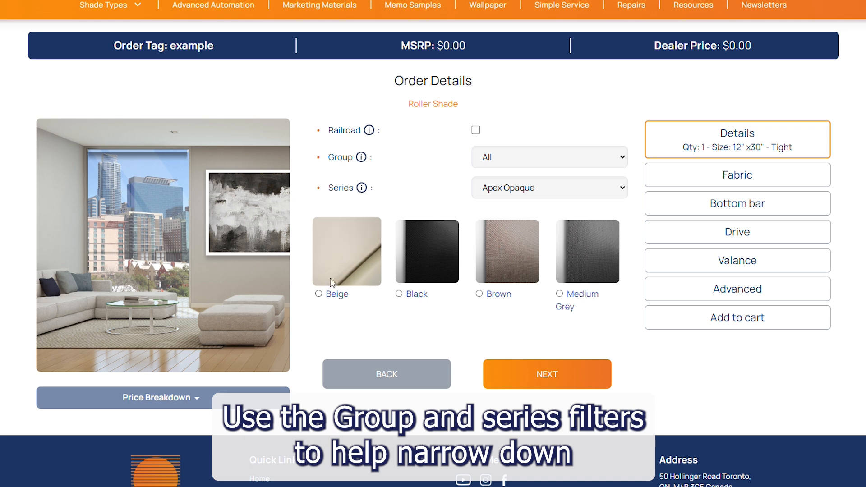
Step: Select the Sunscreen group's White CS 101-1 fabric with Railroad ticked, then continue
{"action": "left_click", "coordinate": [318, 293]}
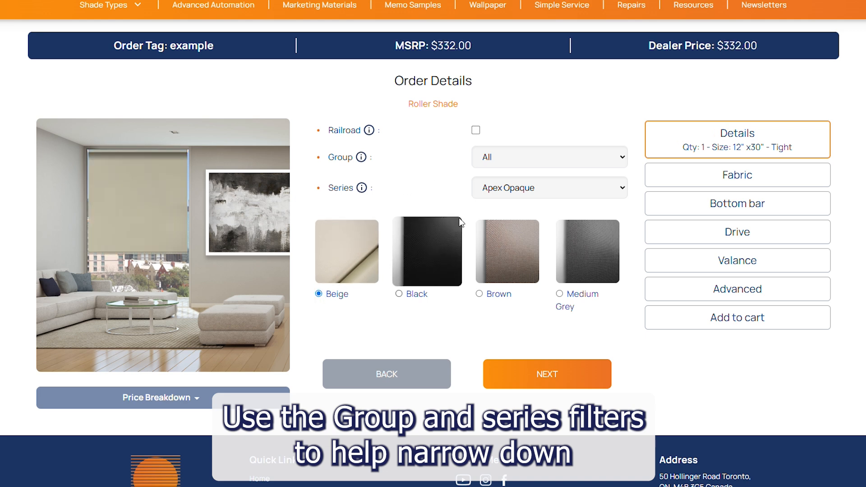
{"action": "left_click", "coordinate": [524, 164]}
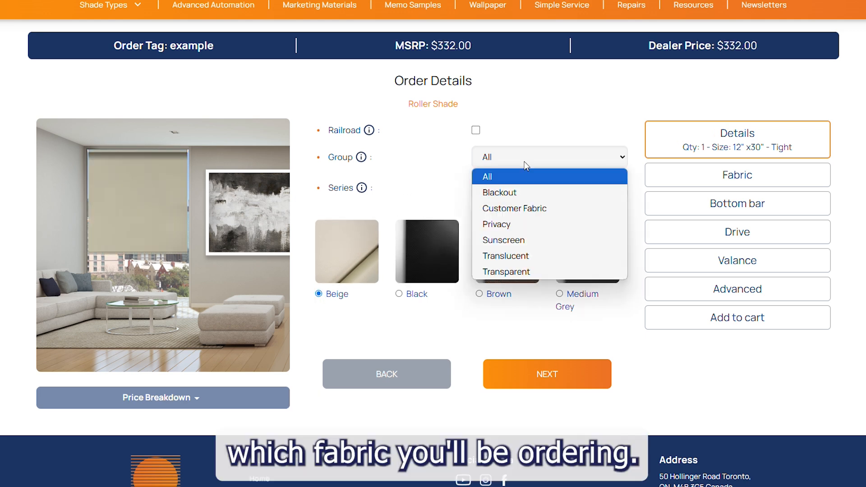
{"action": "left_click", "coordinate": [530, 235]}
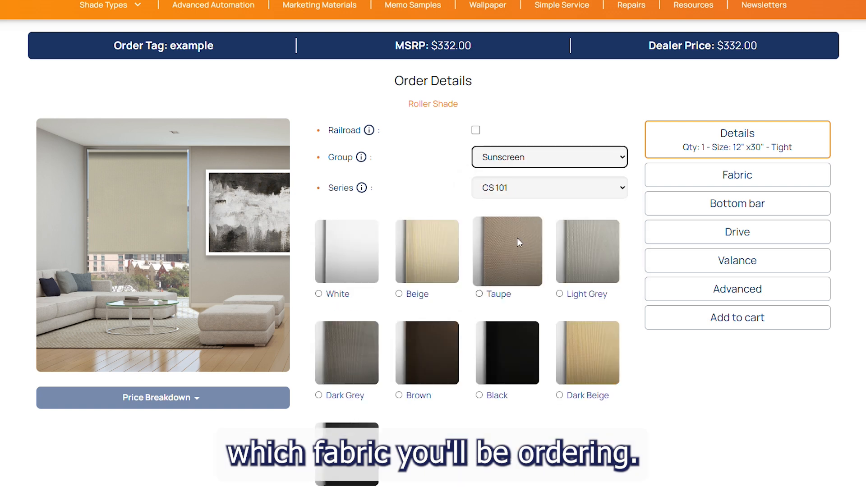
{"action": "left_click", "coordinate": [318, 294]}
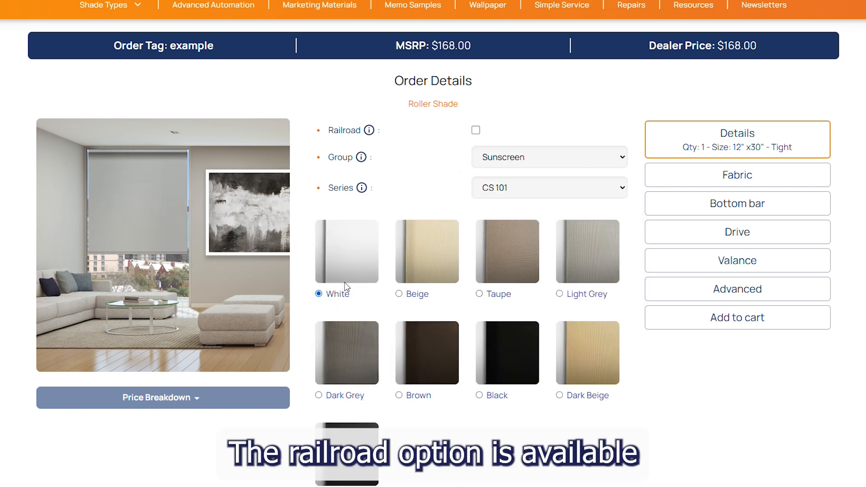
{"action": "left_click", "coordinate": [476, 130]}
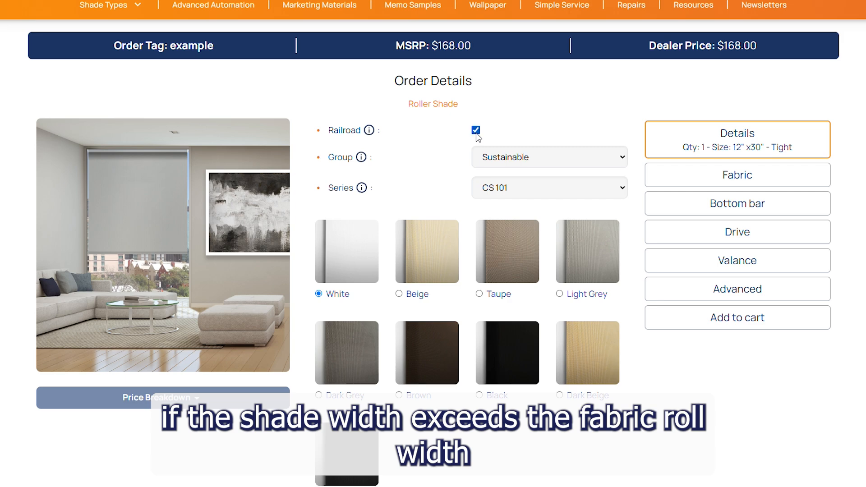
{"action": "left_click", "coordinate": [547, 157]}
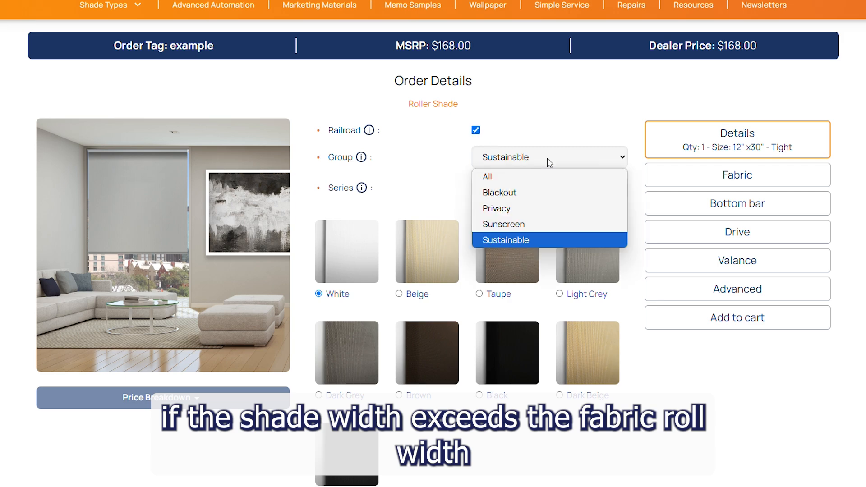
{"action": "left_click", "coordinate": [547, 158]}
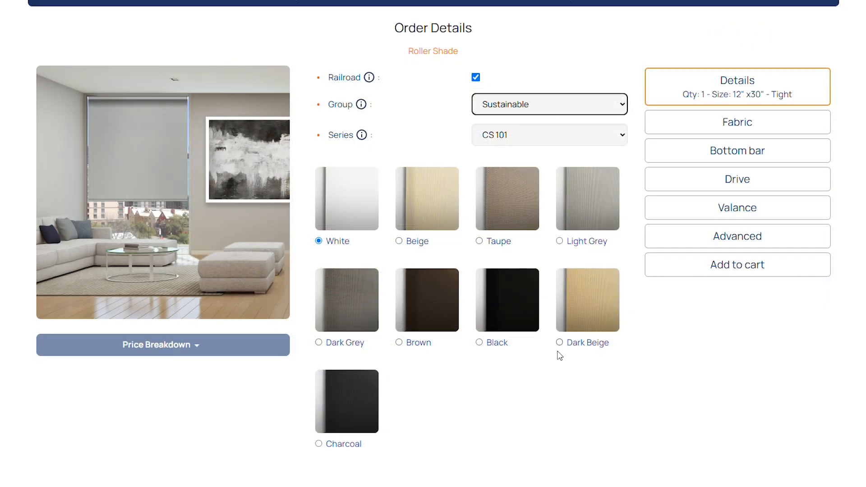
{"action": "scroll", "coordinate": [558, 354], "scroll_direction": "down", "scroll_amount": 3}
{"action": "left_click", "coordinate": [558, 358]}
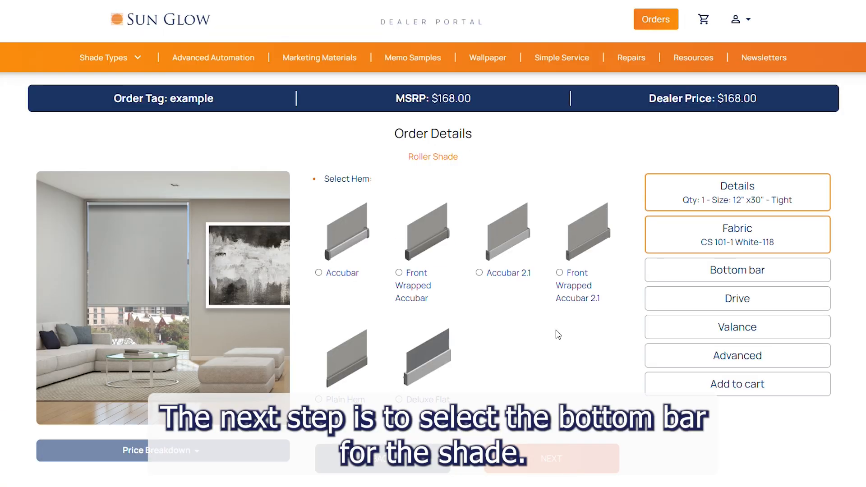
Step: Choose the Accubar 2.1 - Anodized bottom bar and continue to drive options
{"action": "left_click", "coordinate": [480, 273]}
{"action": "scroll", "coordinate": [616, 366], "scroll_direction": "down", "scroll_amount": 3}
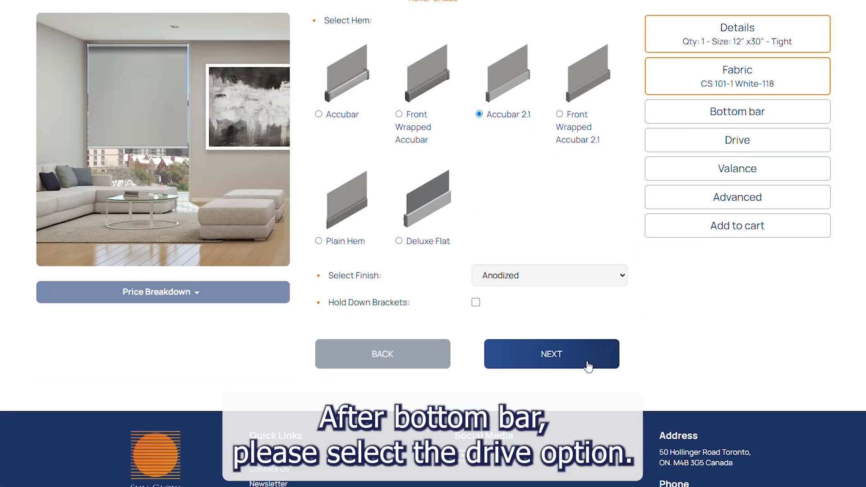
{"action": "left_click", "coordinate": [588, 366]}
Step: Set the drive operation to Zero Gravity with no add-ons and continue
{"action": "left_click", "coordinate": [515, 212]}
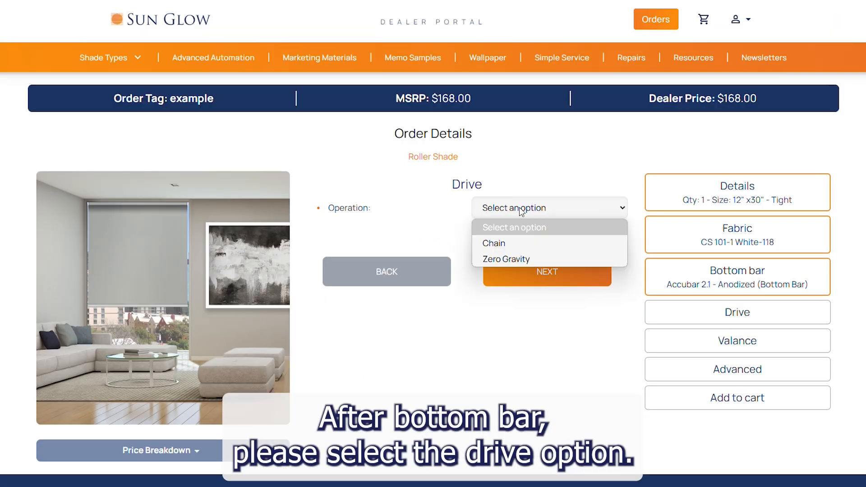
{"action": "left_click", "coordinate": [527, 248]}
{"action": "left_click", "coordinate": [507, 212]}
{"action": "left_click", "coordinate": [518, 261]}
{"action": "left_click", "coordinate": [546, 241]}
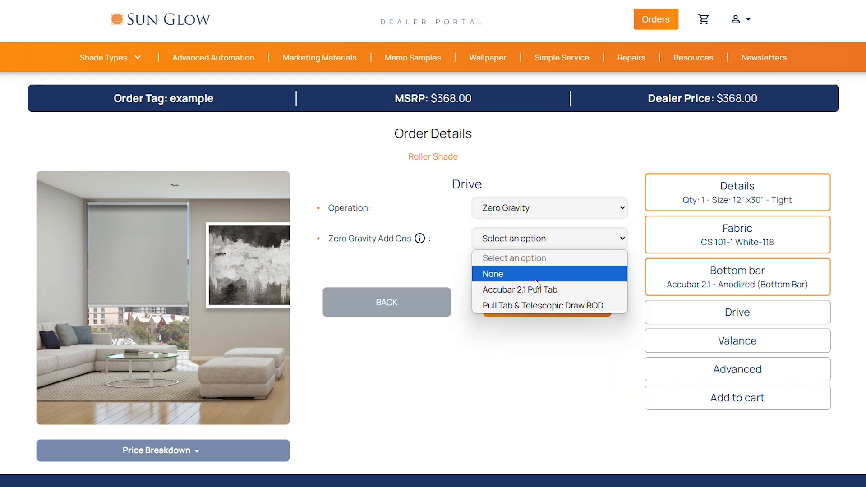
{"action": "left_click", "coordinate": [543, 273]}
{"action": "left_click", "coordinate": [544, 303]}
{"action": "scroll", "coordinate": [605, 301], "scroll_direction": "down", "scroll_amount": 3}
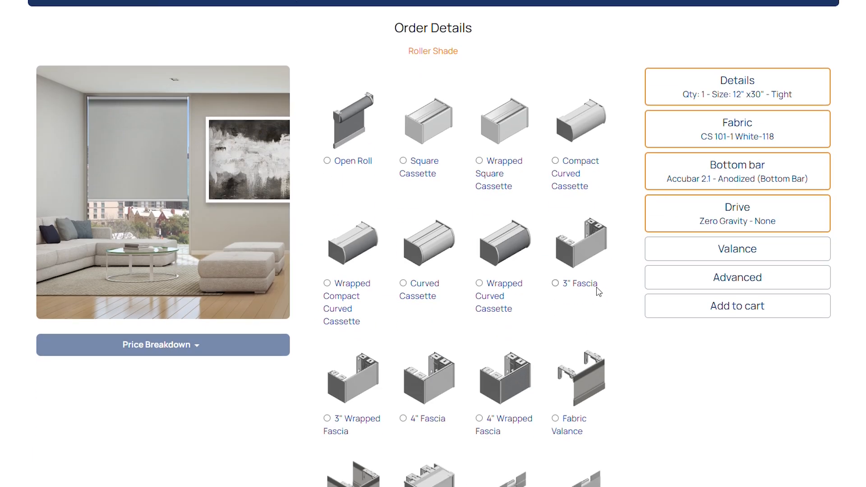
Step: Choose the Open Roll - Regular valance and continue to Advanced options
{"action": "left_click", "coordinate": [327, 161]}
{"action": "scroll", "coordinate": [651, 261], "scroll_direction": "down", "scroll_amount": 10}
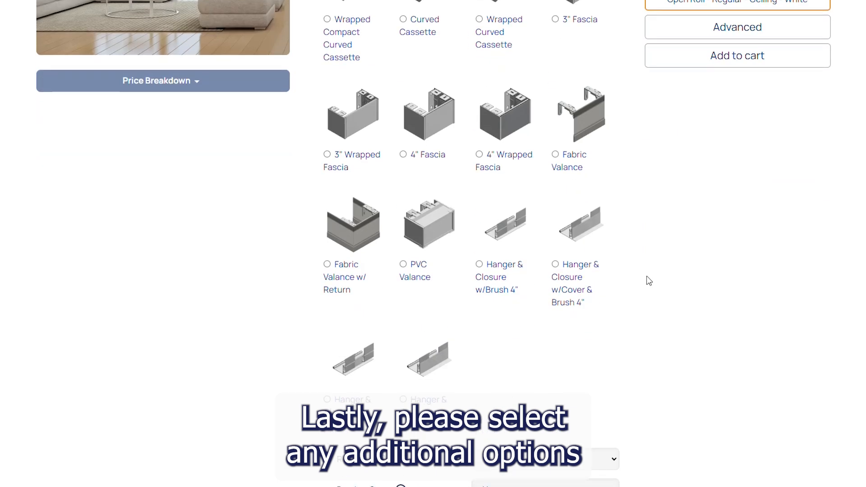
{"action": "scroll", "coordinate": [627, 323], "scroll_direction": "down", "scroll_amount": 1}
{"action": "left_click", "coordinate": [572, 397]}
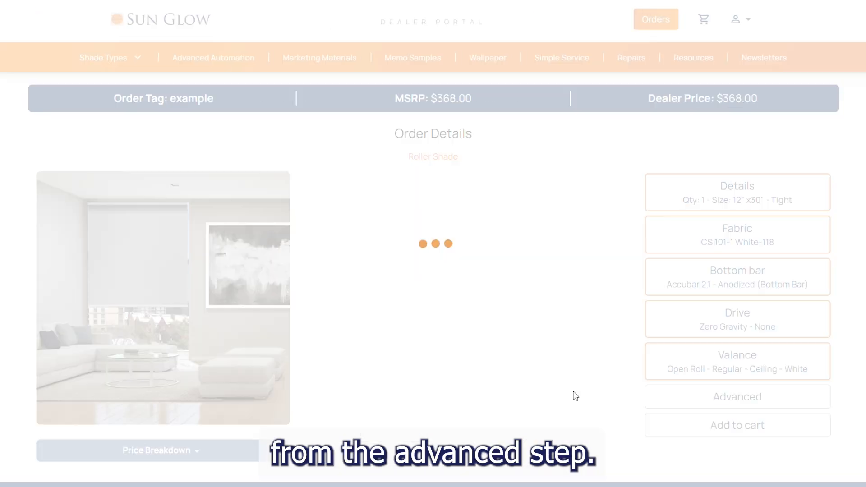
Step: Expand the Price Breakdown to review the shade's price, then collapse it
{"action": "scroll", "coordinate": [601, 314], "scroll_direction": "down", "scroll_amount": 1}
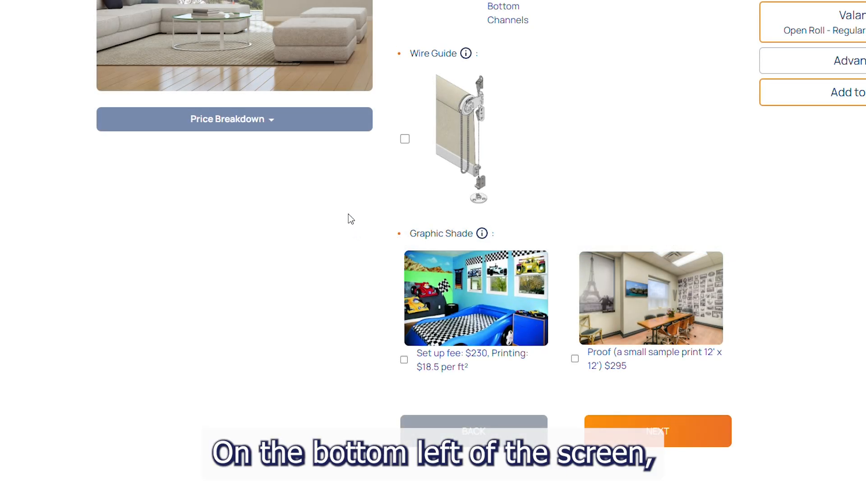
{"action": "left_click", "coordinate": [275, 126]}
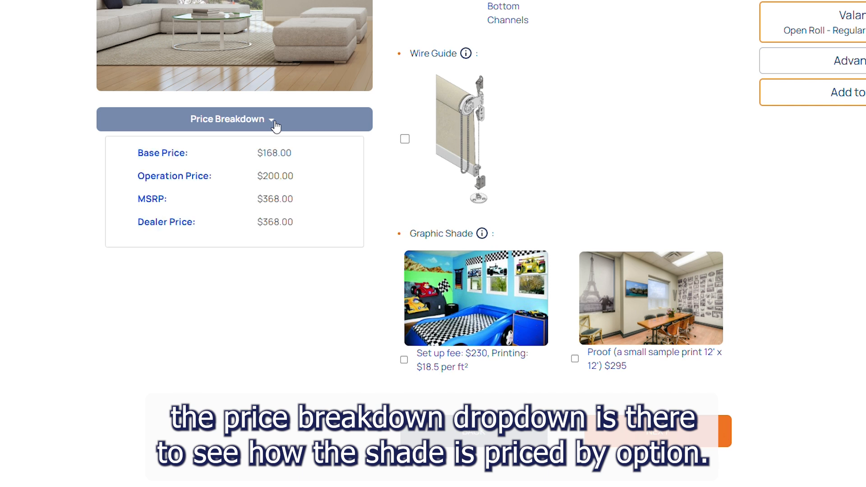
{"action": "left_click", "coordinate": [276, 127]}
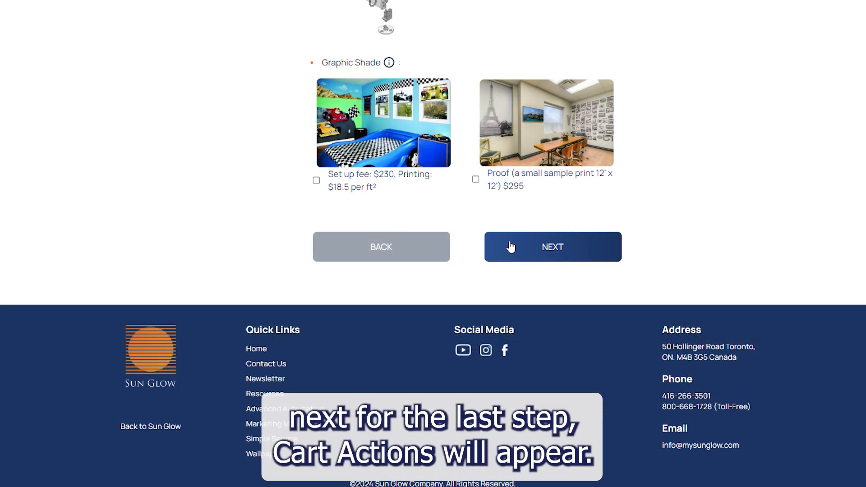
Step: Skip the advanced extras and choose Finish & Add To Cart for the shade
{"action": "left_click", "coordinate": [510, 246]}
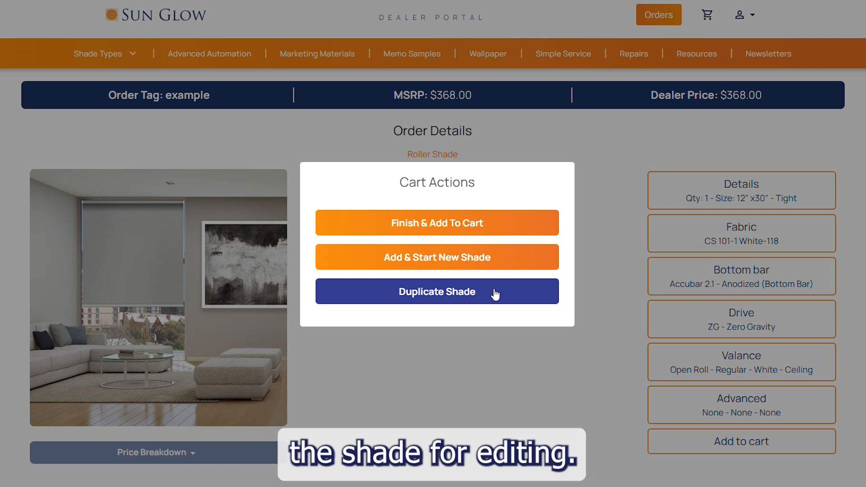
{"action": "left_click", "coordinate": [489, 226]}
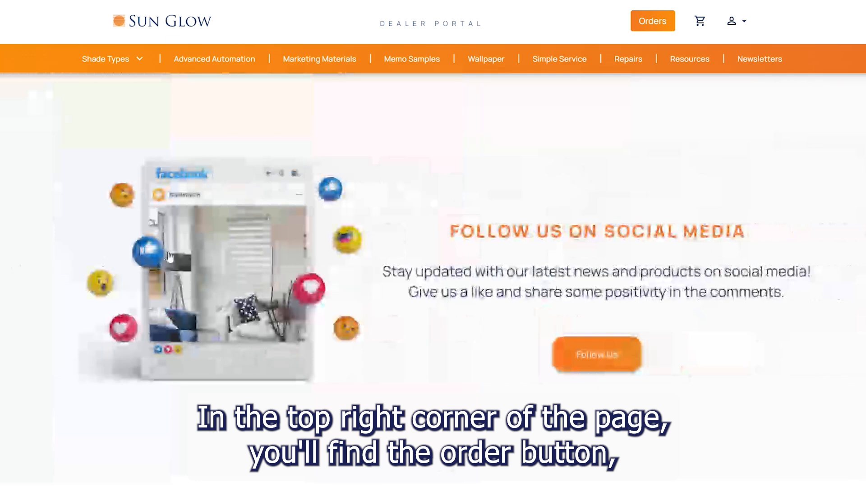
Step: Open Orders, try the Submitted status filter, then reset it to All
{"action": "left_click", "coordinate": [652, 23]}
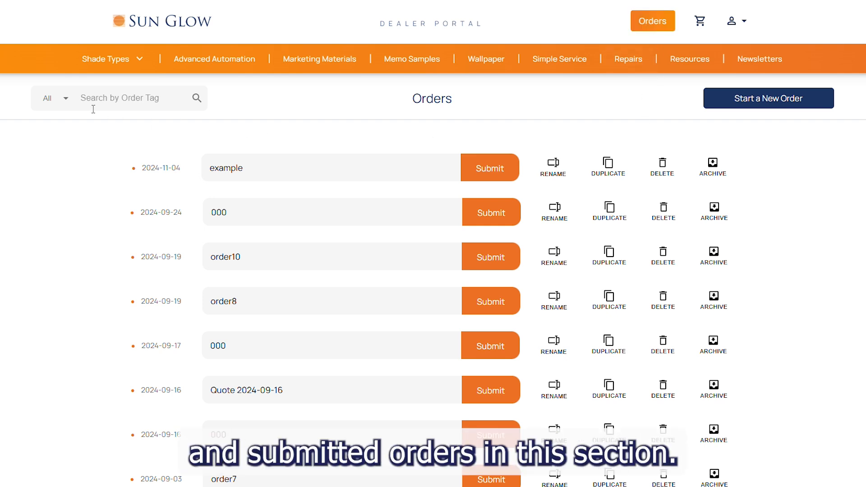
{"action": "left_click", "coordinate": [65, 108]}
{"action": "left_click", "coordinate": [63, 177]}
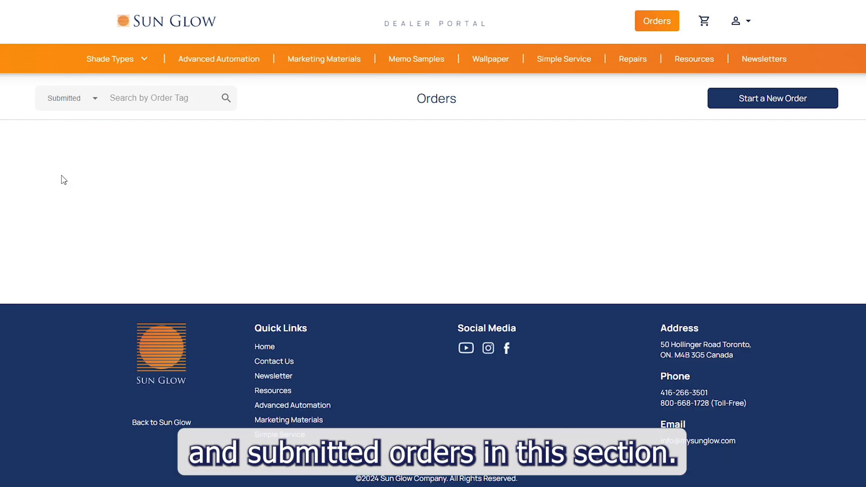
{"action": "left_click", "coordinate": [90, 105]}
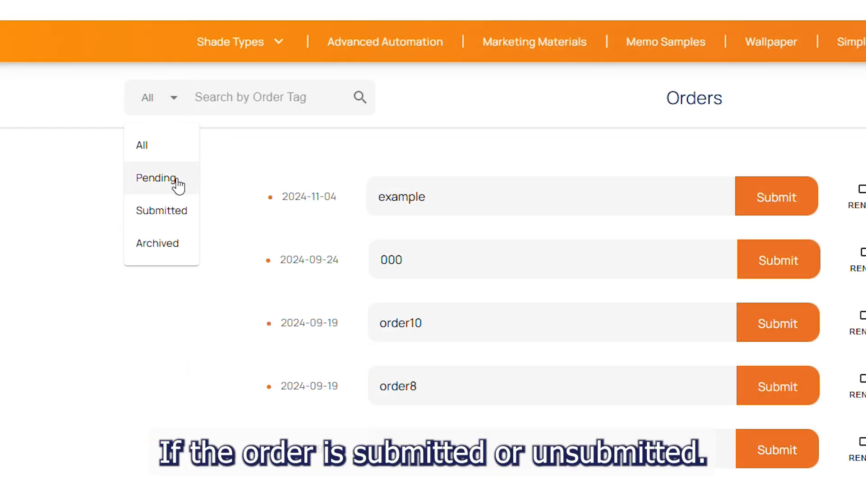
{"action": "left_click", "coordinate": [172, 102]}
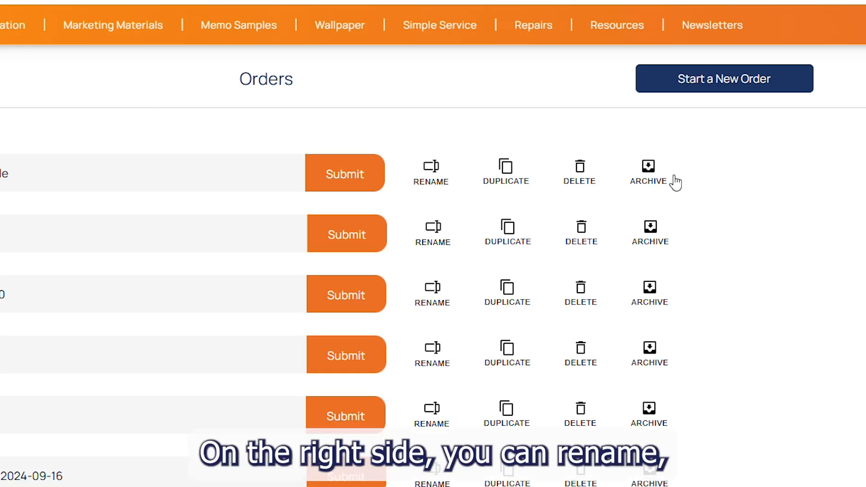
Step: Delete the order10 order from the Orders list
{"action": "scroll", "coordinate": [790, 184], "scroll_direction": "down", "scroll_amount": 2}
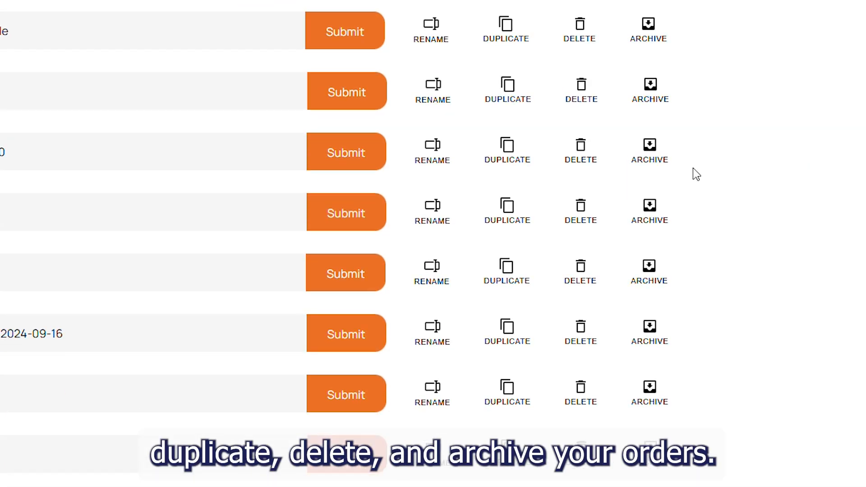
{"action": "left_click", "coordinate": [580, 156]}
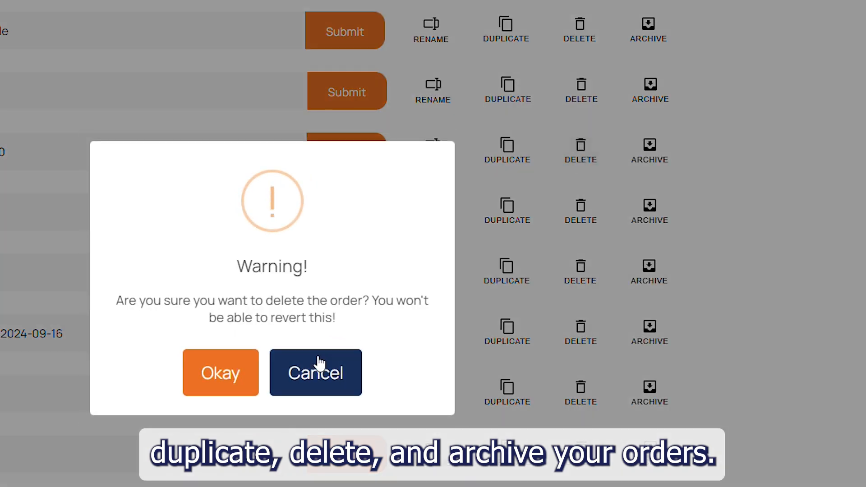
{"action": "left_click", "coordinate": [241, 380]}
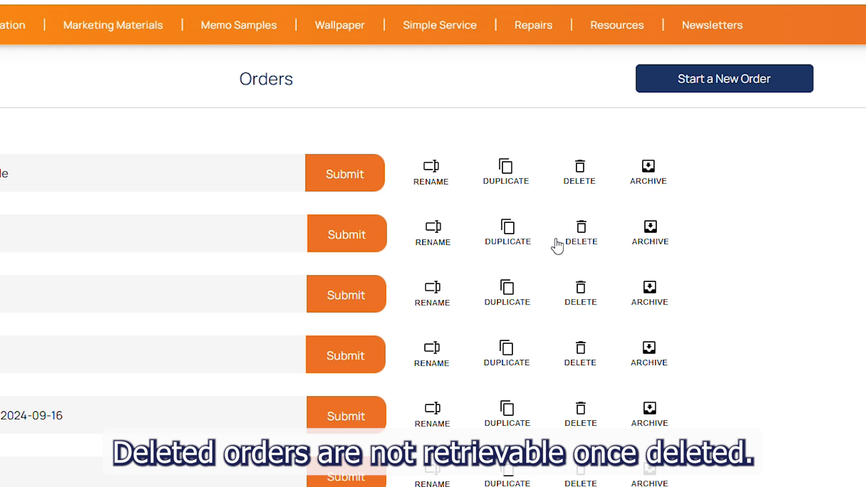
Step: Archive the 000 order dated 2024-09-17
{"action": "scroll", "coordinate": [562, 241], "scroll_direction": "down", "scroll_amount": 3}
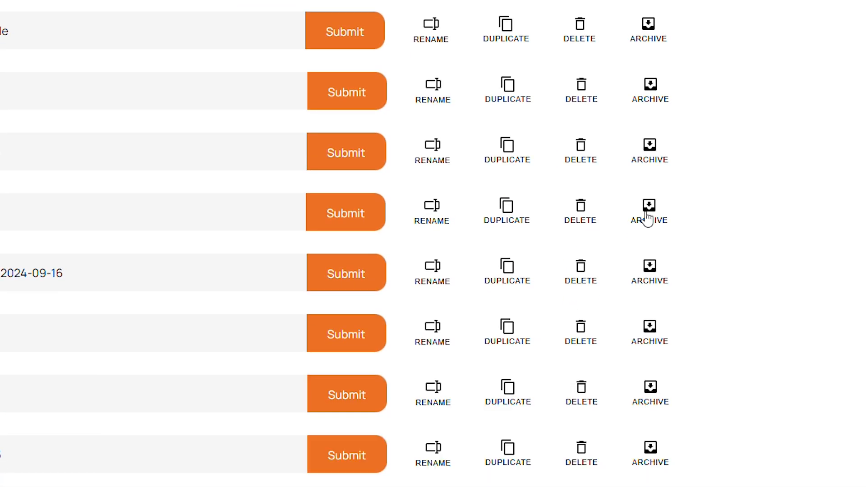
{"action": "left_click", "coordinate": [647, 213]}
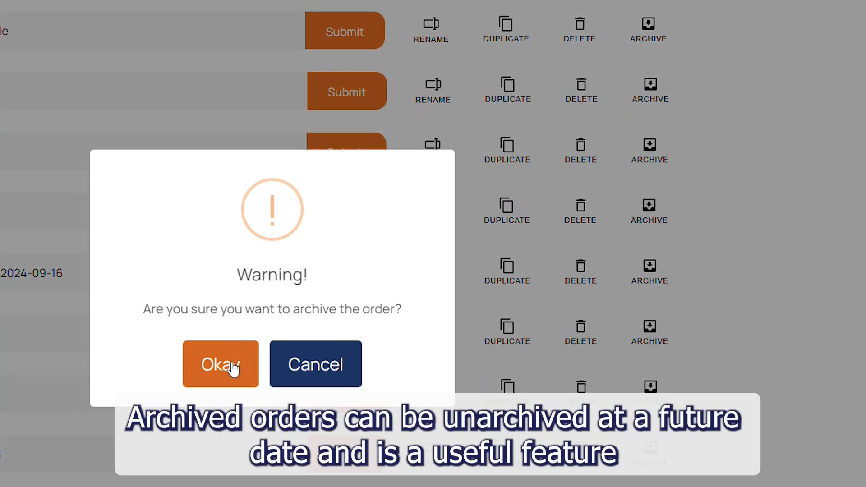
{"action": "left_click", "coordinate": [231, 365]}
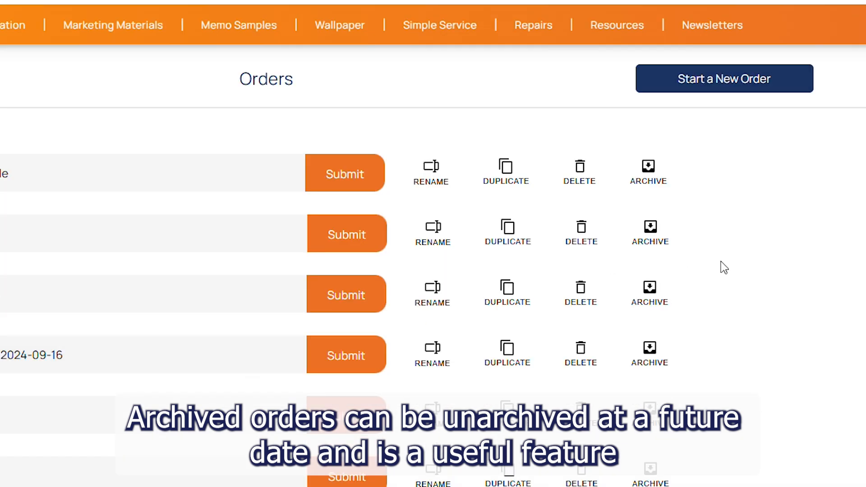
{"action": "scroll", "coordinate": [737, 259], "scroll_direction": "down", "scroll_amount": 3}
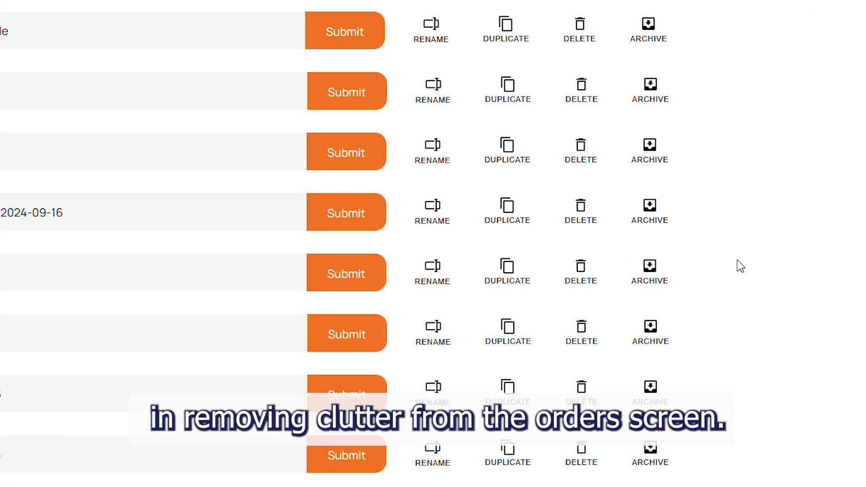
{"action": "scroll", "coordinate": [741, 263], "scroll_direction": "down", "scroll_amount": 2}
{"action": "scroll", "coordinate": [738, 259], "scroll_direction": "up", "scroll_amount": 4}
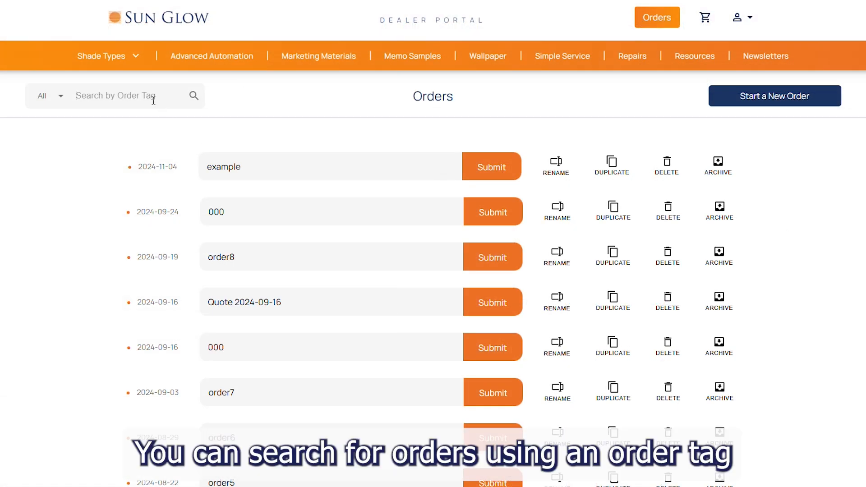
{"action": "left_click", "coordinate": [154, 100]}
{"action": "type", "text": "example"}
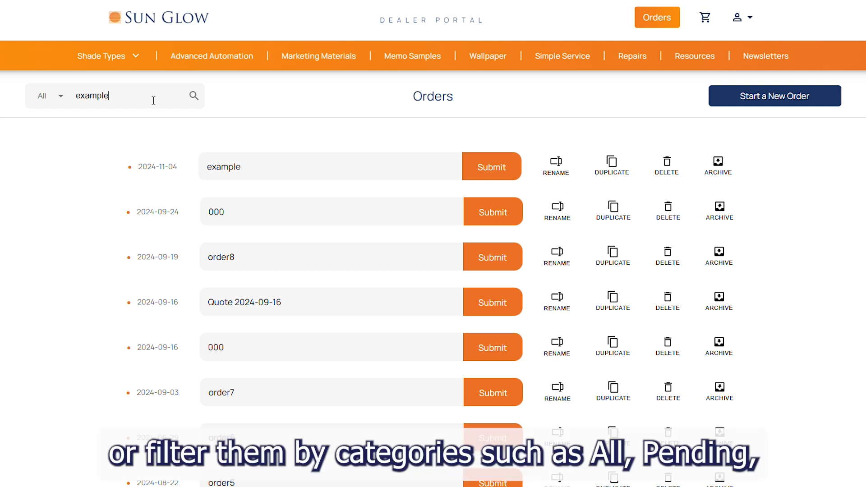
{"action": "left_click", "coordinate": [194, 96]}
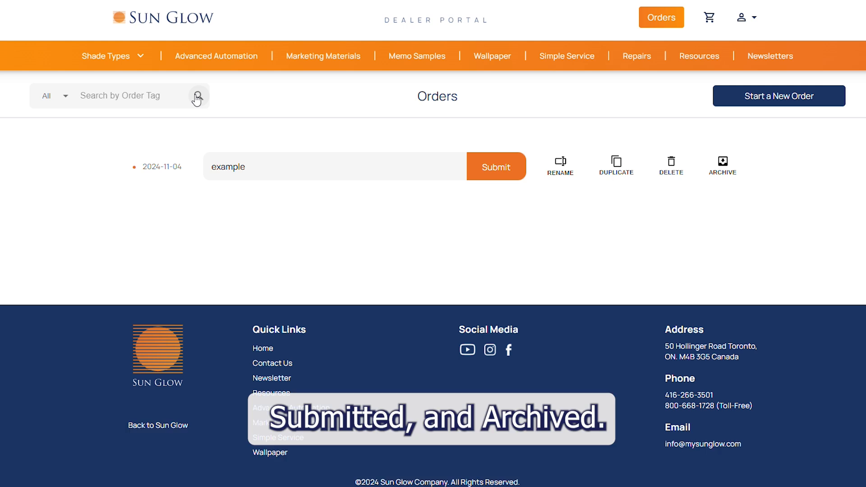
{"action": "left_click", "coordinate": [65, 97]}
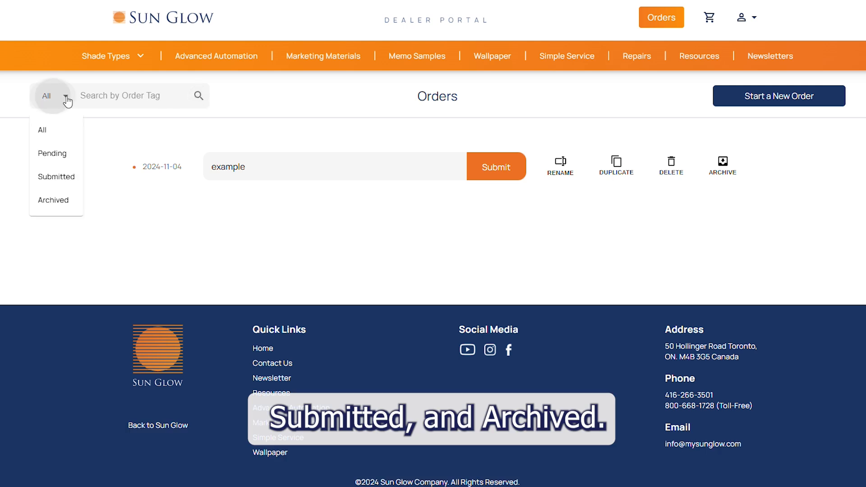
{"action": "left_click", "coordinate": [57, 154]}
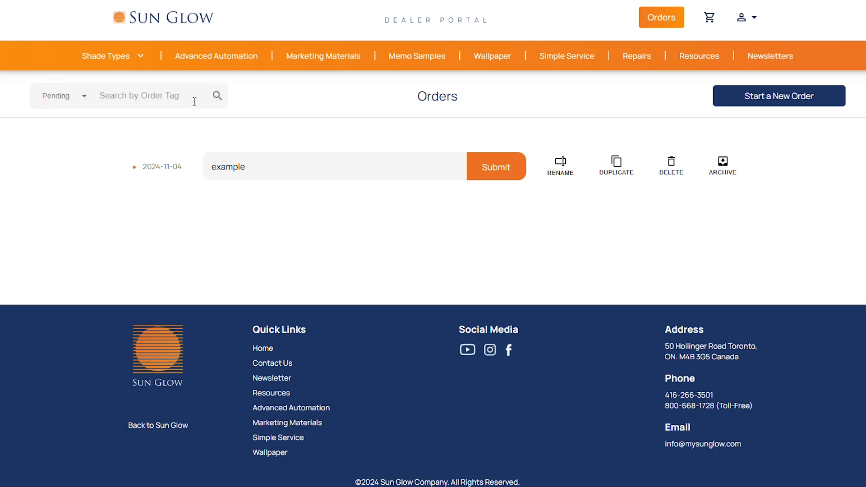
{"action": "left_click", "coordinate": [217, 96]}
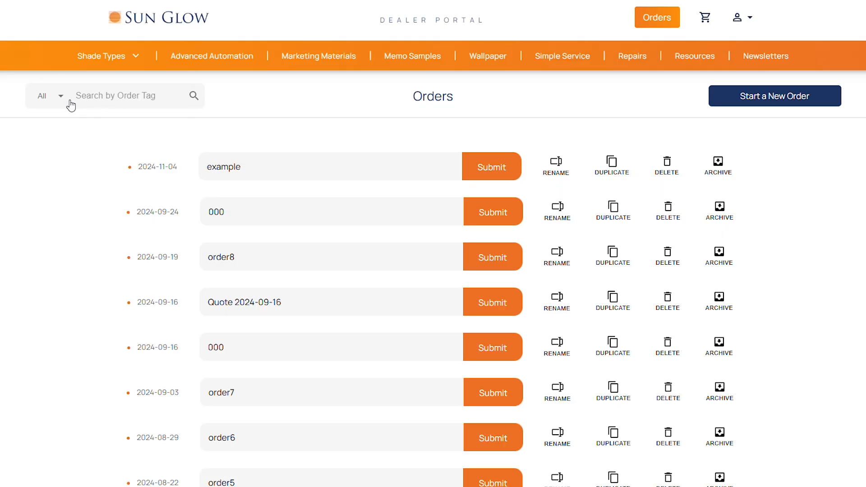
{"action": "left_click", "coordinate": [70, 102]}
{"action": "left_click", "coordinate": [54, 153]}
{"action": "left_click", "coordinate": [67, 106]}
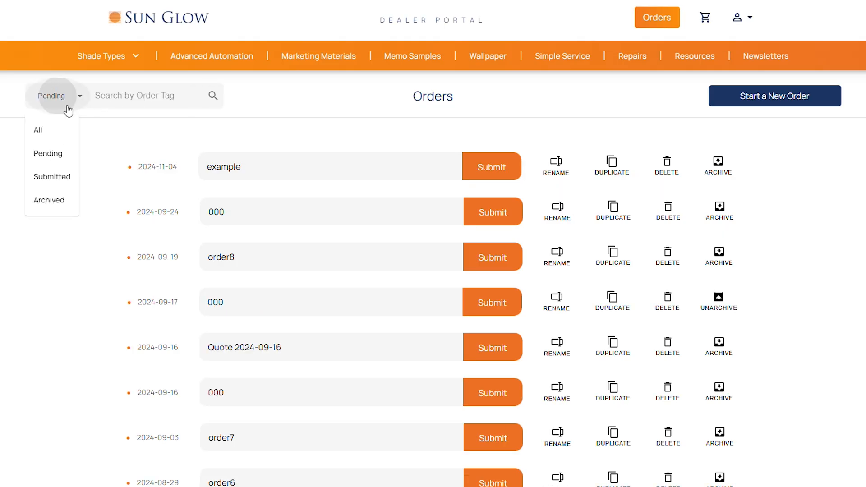
{"action": "left_click", "coordinate": [63, 176]}
{"action": "left_click", "coordinate": [81, 96]}
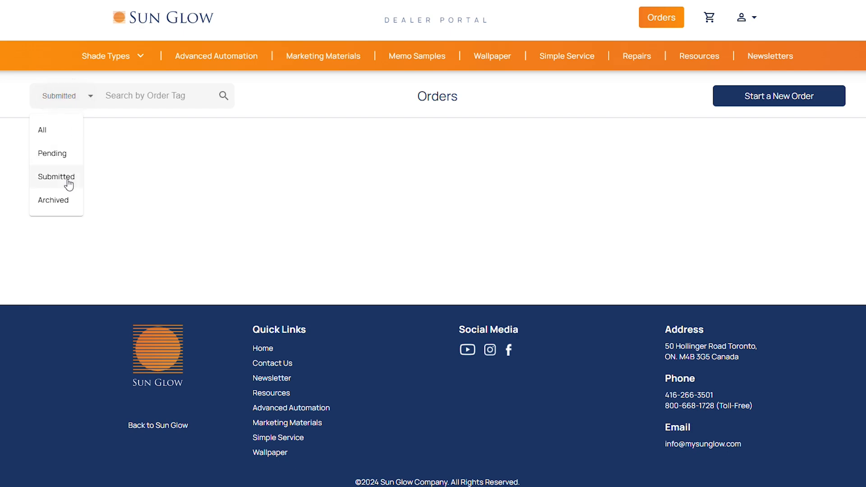
{"action": "left_click", "coordinate": [60, 203]}
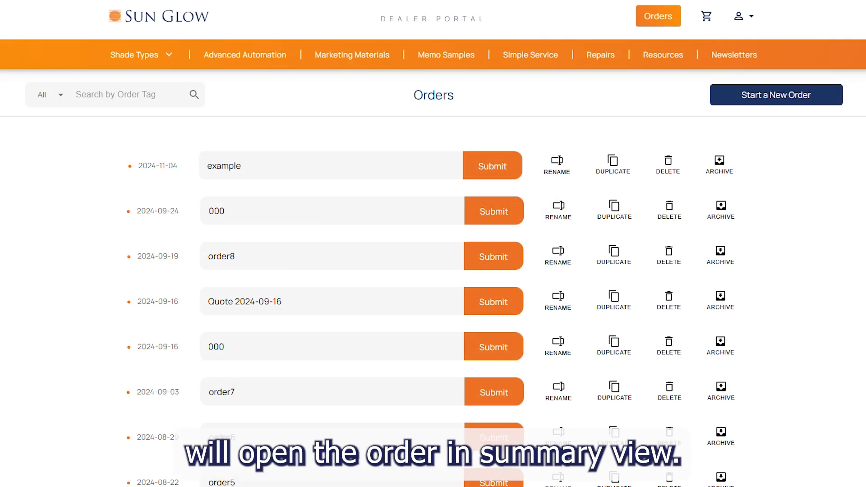
{"action": "left_click", "coordinate": [332, 169]}
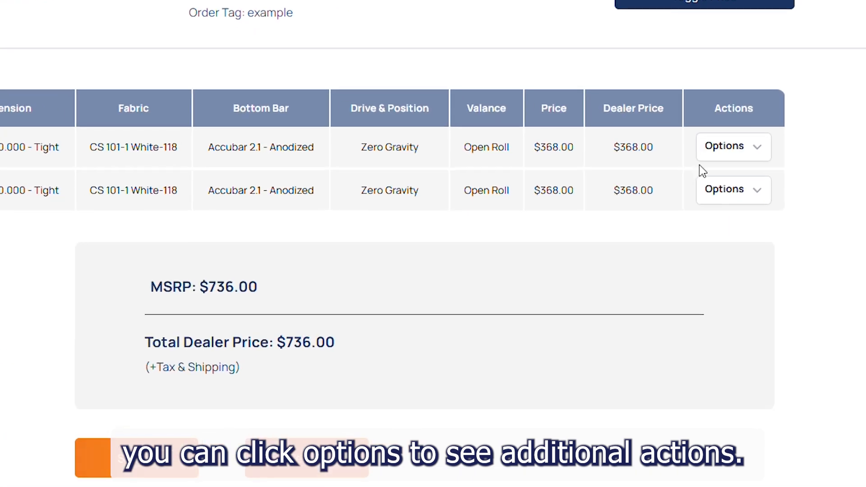
Step: Move the first $368.00 roller shade line down below the second line with Move Down
{"action": "left_click", "coordinate": [724, 149]}
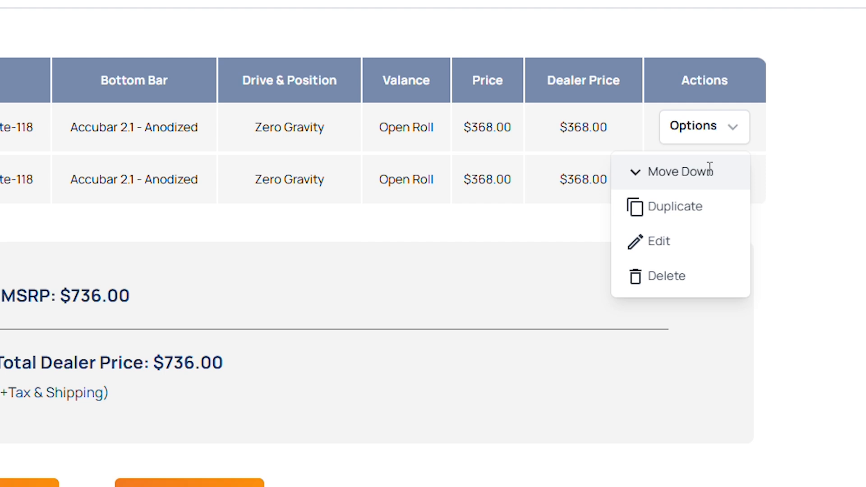
{"action": "left_click", "coordinate": [709, 175]}
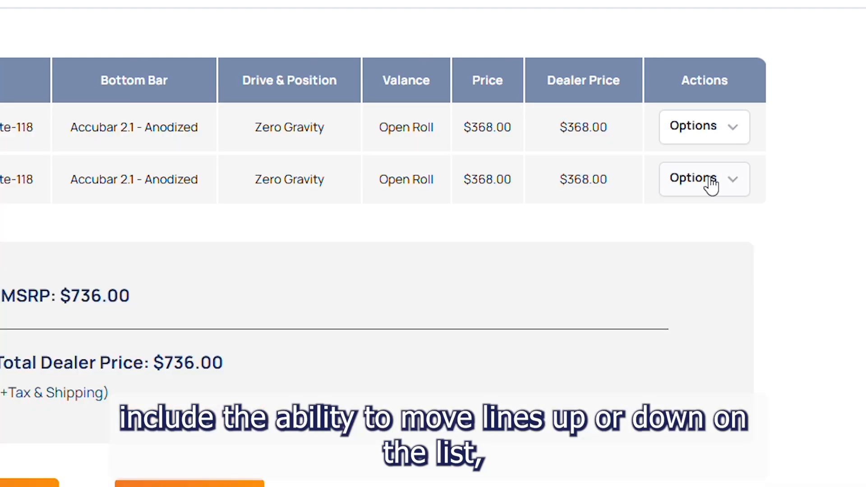
{"action": "left_click", "coordinate": [712, 181]}
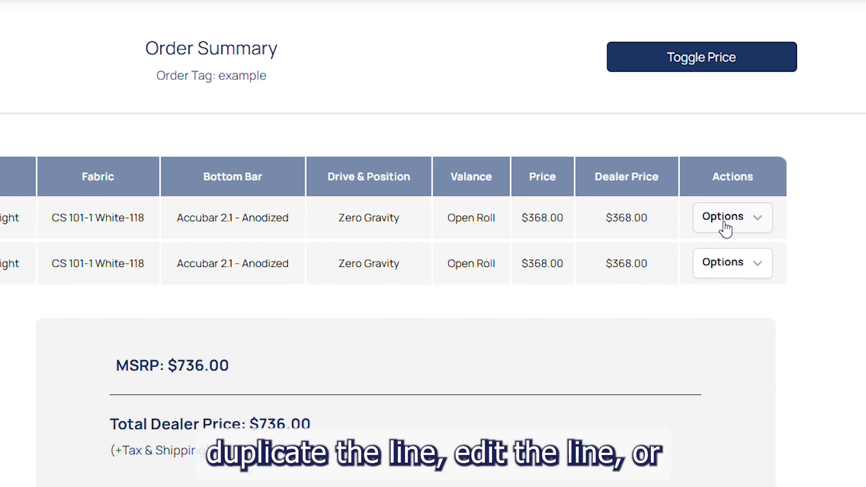
{"action": "left_click", "coordinate": [725, 221]}
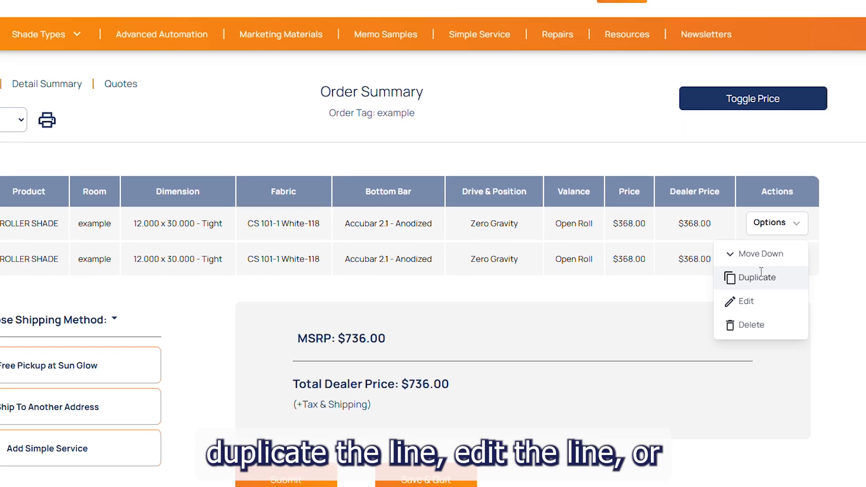
{"action": "left_click", "coordinate": [761, 275]}
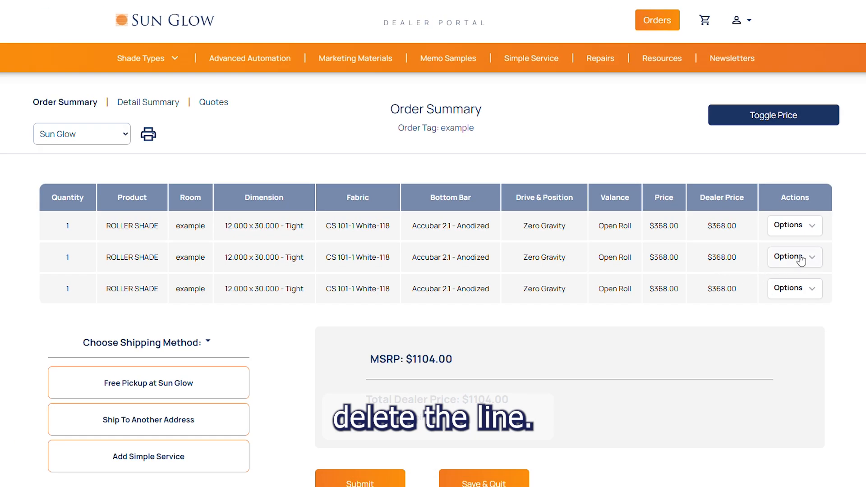
{"action": "left_click", "coordinate": [785, 260]}
{"action": "left_click", "coordinate": [773, 369]}
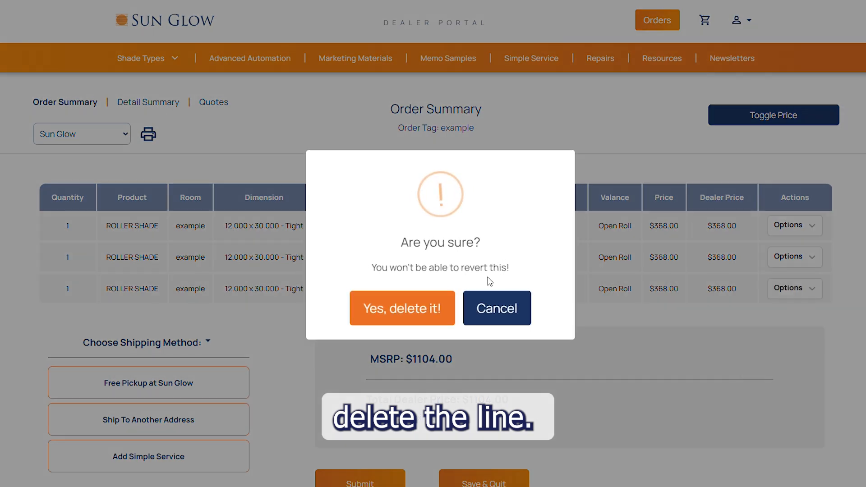
{"action": "left_click", "coordinate": [434, 307]}
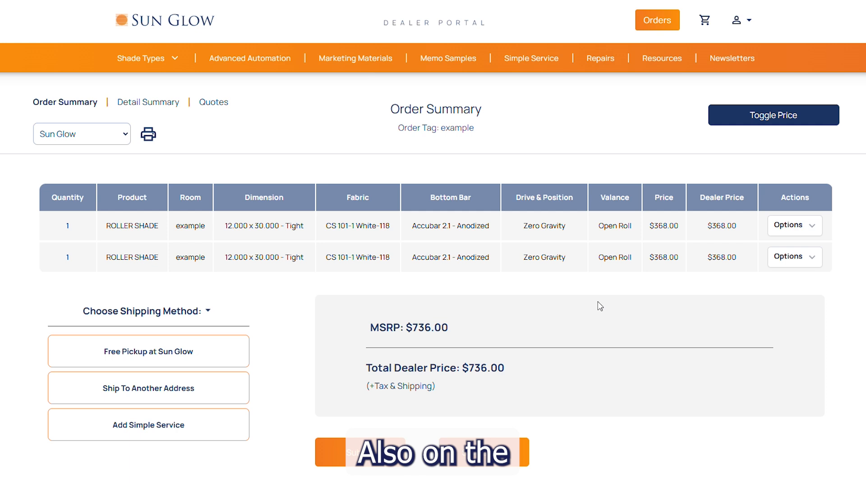
{"action": "left_click", "coordinate": [726, 125]}
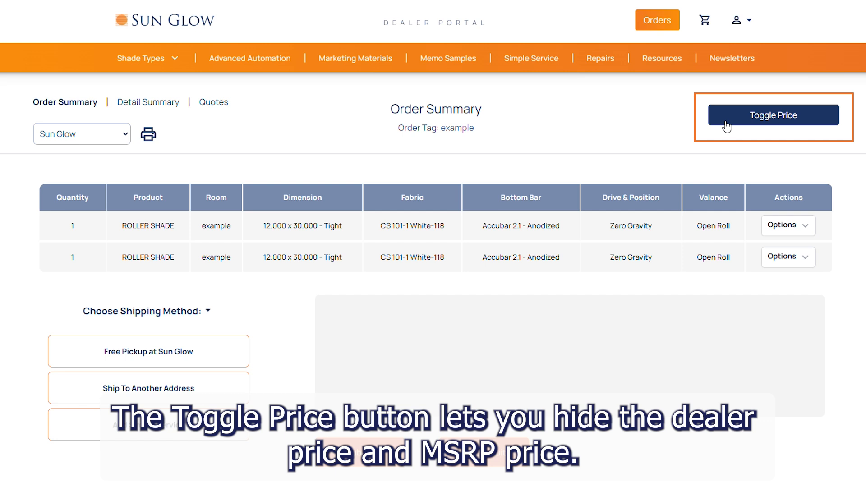
{"action": "left_click", "coordinate": [726, 126]}
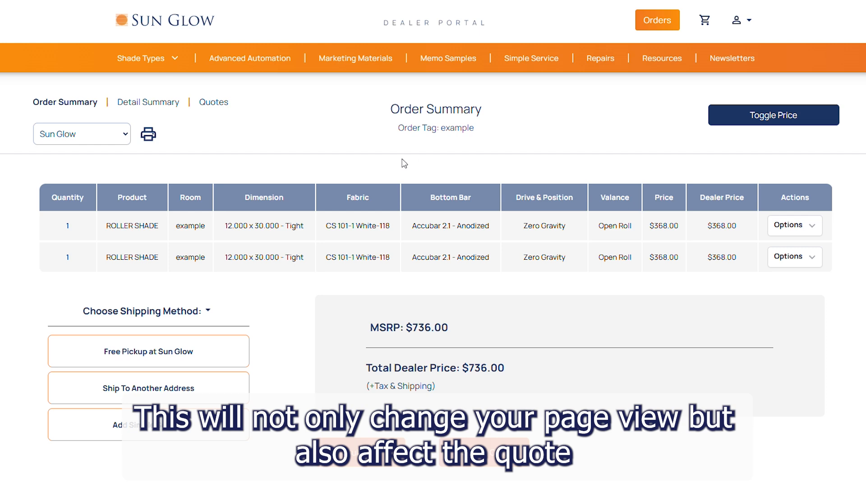
{"action": "left_click", "coordinate": [149, 136]}
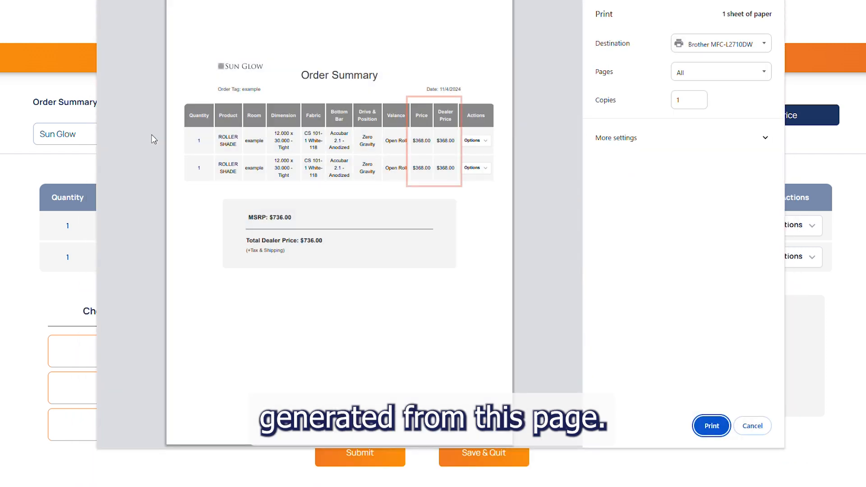
{"action": "left_click", "coordinate": [750, 426]}
{"action": "left_click", "coordinate": [757, 118]}
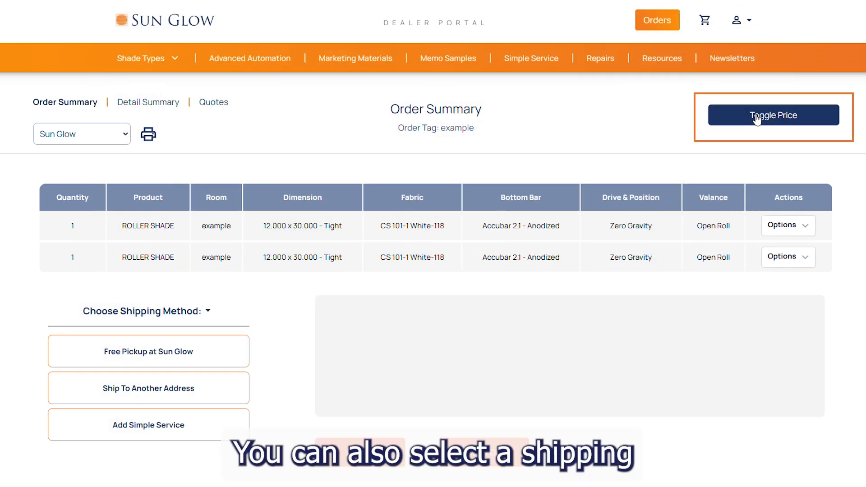
{"action": "left_click", "coordinate": [145, 137]}
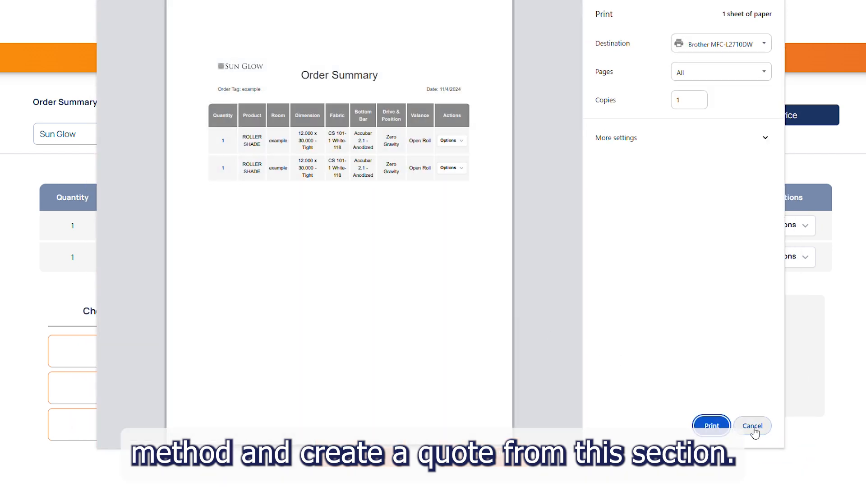
{"action": "left_click", "coordinate": [752, 427]}
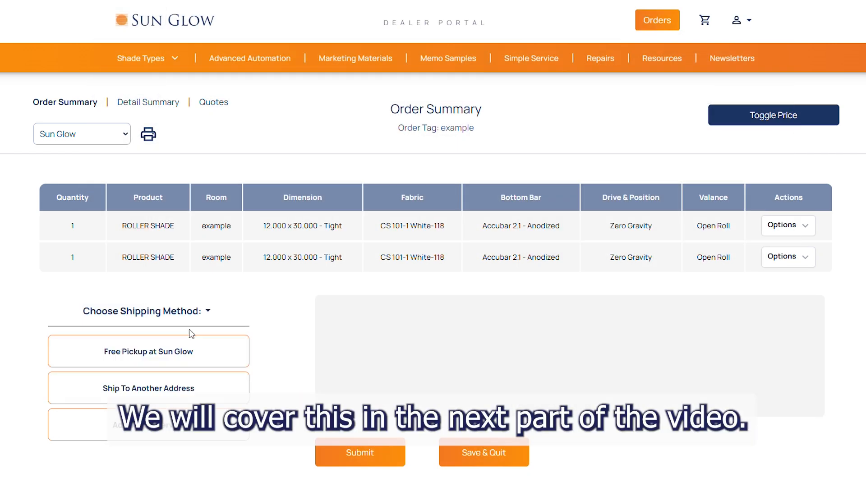
{"action": "left_click", "coordinate": [194, 315]}
{"action": "left_click", "coordinate": [195, 316]}
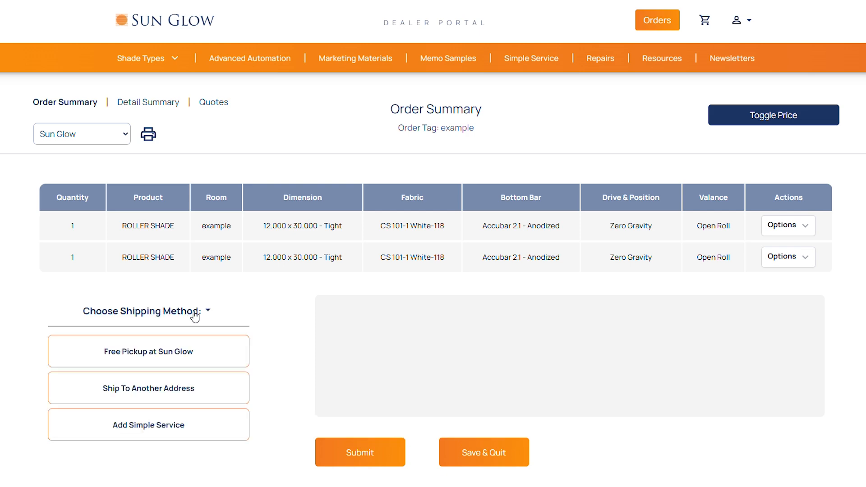
{"action": "scroll", "coordinate": [195, 315], "scroll_direction": "down", "scroll_amount": 3}
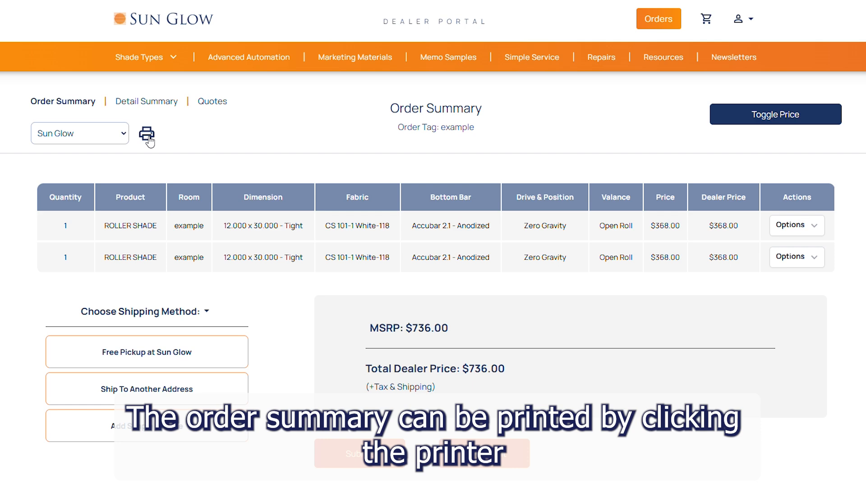
{"action": "left_click", "coordinate": [148, 134]}
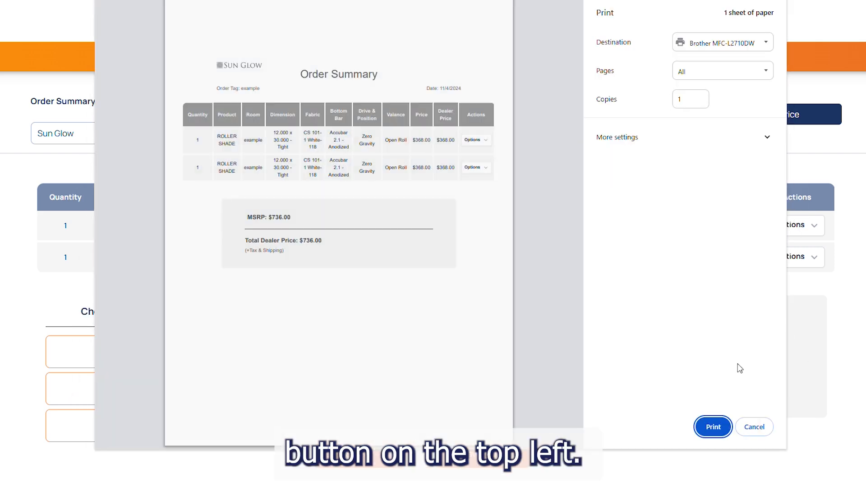
{"action": "left_click", "coordinate": [758, 427]}
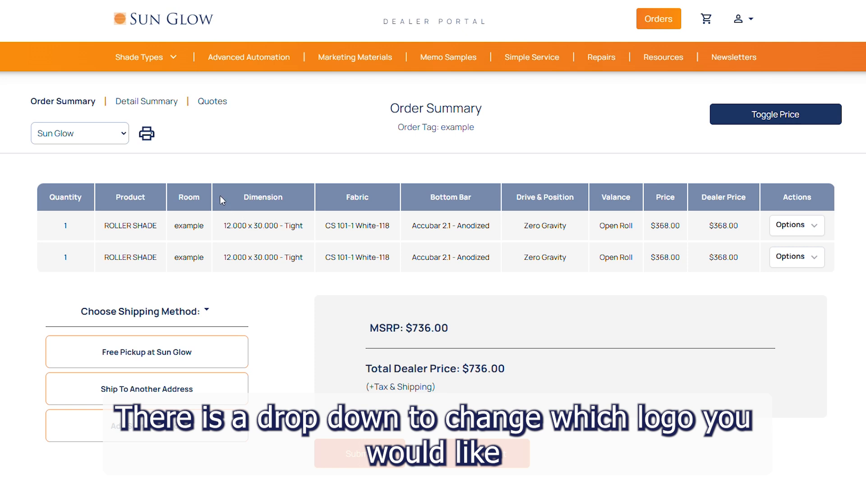
{"action": "left_click", "coordinate": [118, 138]}
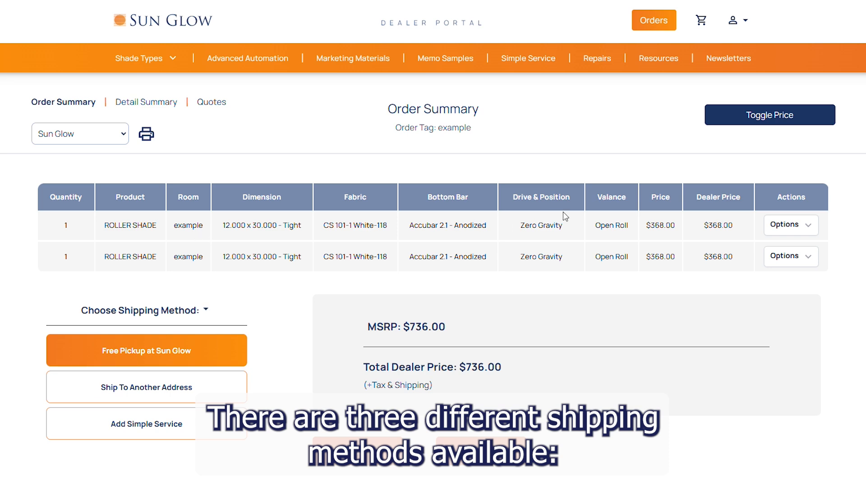
Step: Choose Free Pickup at Sun Glow as the shipping method and acknowledge the update
{"action": "scroll", "coordinate": [565, 216], "scroll_direction": "down", "scroll_amount": 2}
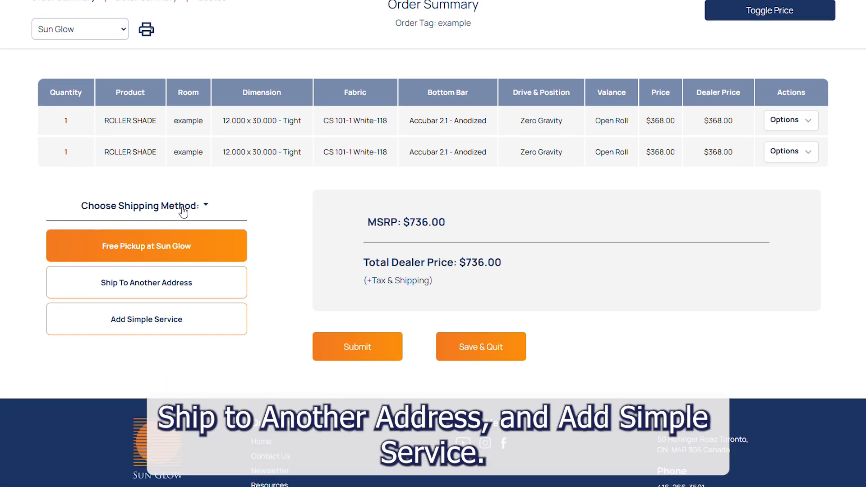
{"action": "left_click", "coordinate": [183, 208]}
{"action": "left_click", "coordinate": [182, 210]}
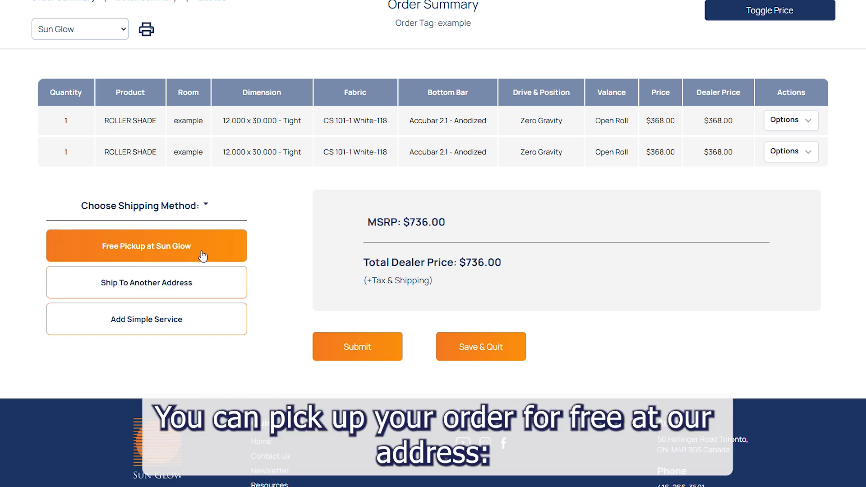
{"action": "left_click", "coordinate": [202, 255]}
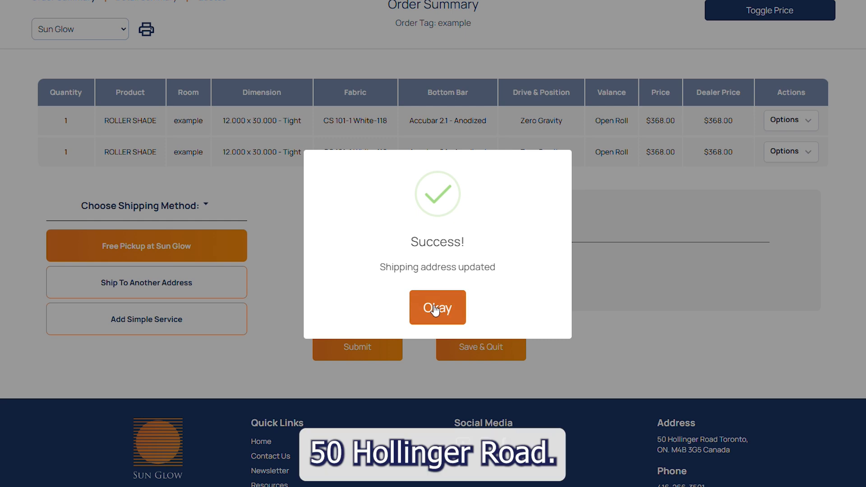
{"action": "left_click", "coordinate": [434, 308]}
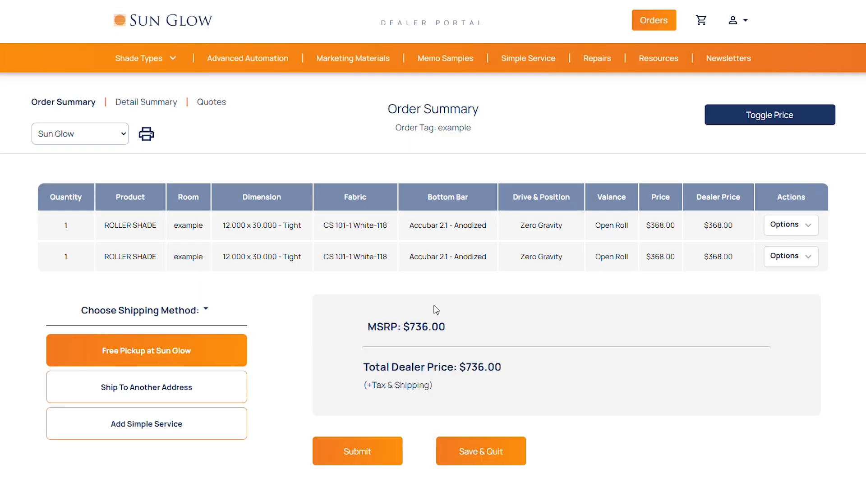
{"action": "scroll", "coordinate": [266, 298], "scroll_direction": "down", "scroll_amount": 2}
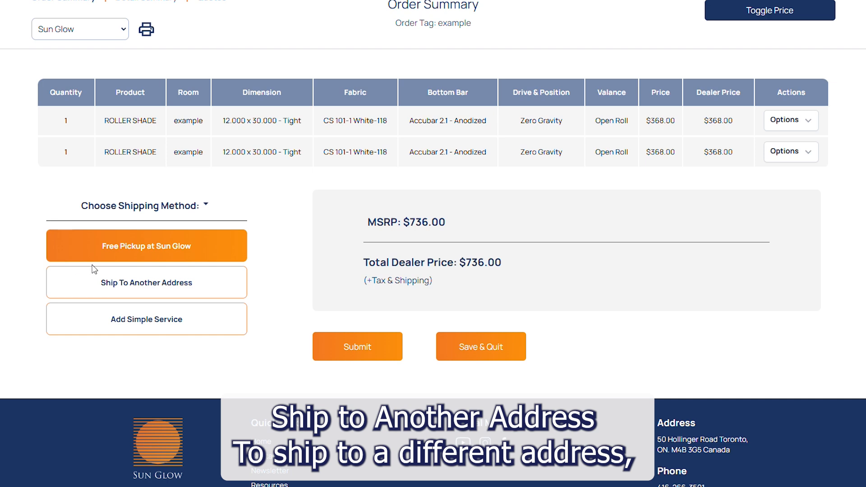
{"action": "left_click", "coordinate": [122, 280]}
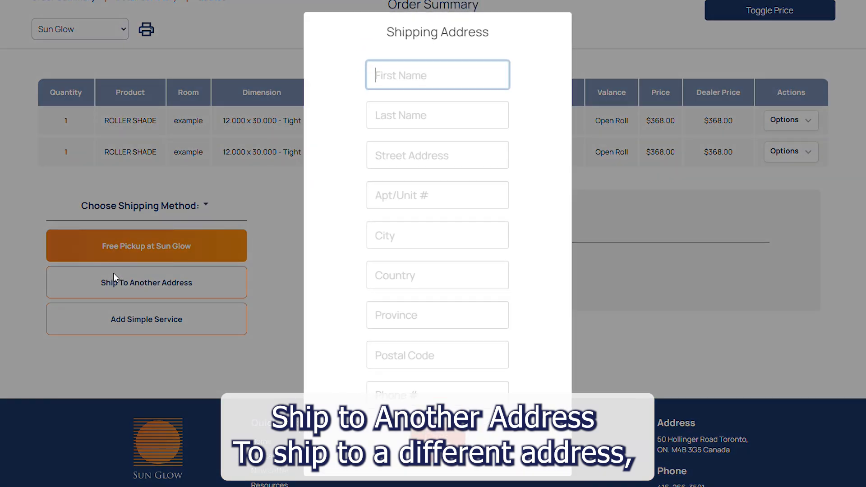
{"action": "type", "text": "Example"}
{"action": "left_click", "coordinate": [398, 119]}
{"action": "type", "text": "Example"}
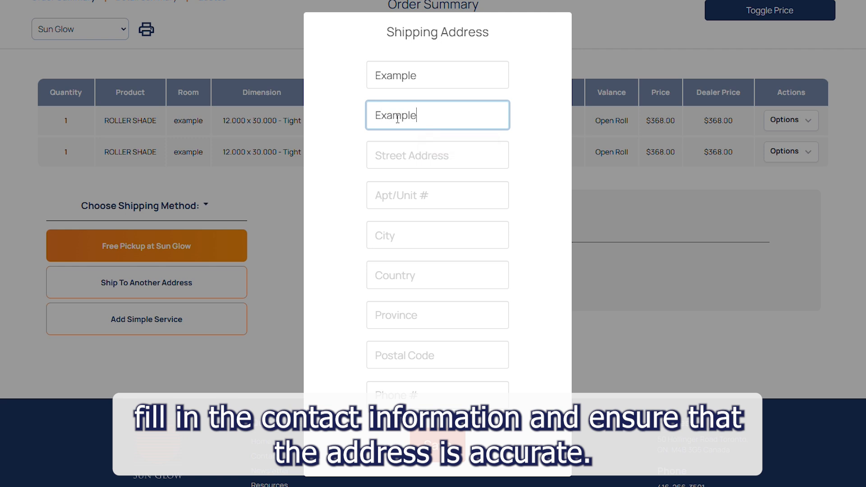
{"action": "left_click", "coordinate": [390, 149]}
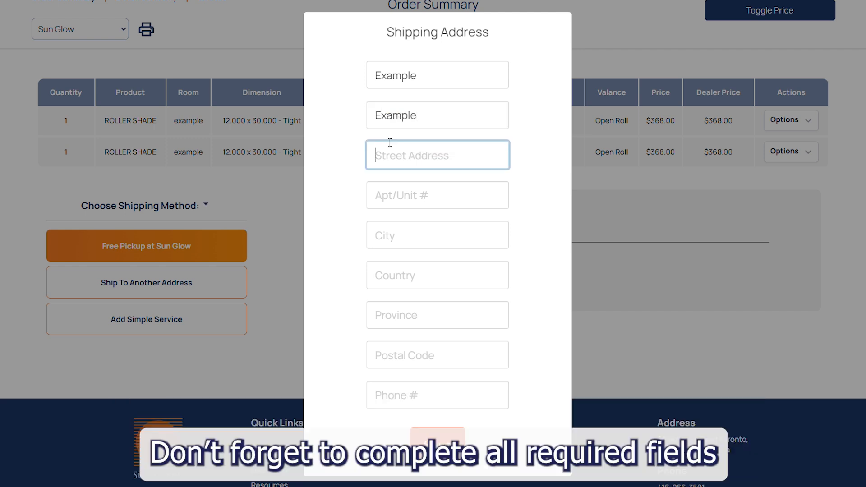
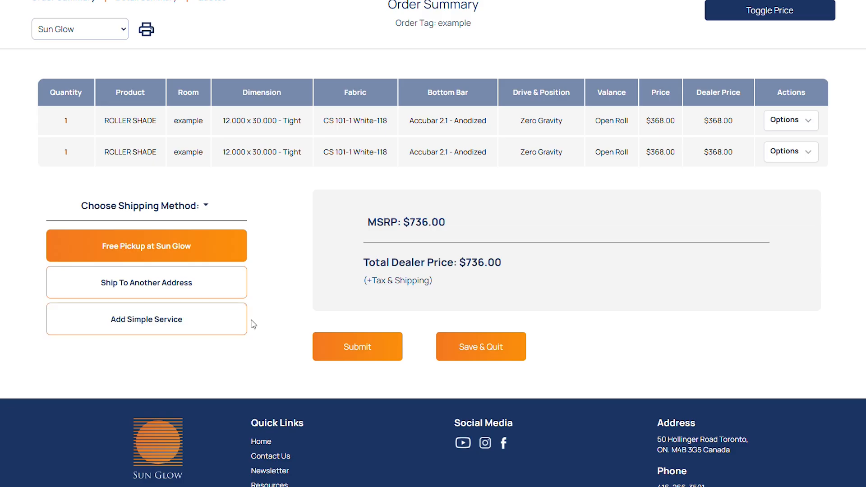
{"action": "left_click", "coordinate": [168, 321]}
{"action": "scroll", "coordinate": [356, 281], "scroll_direction": "down", "scroll_amount": 3}
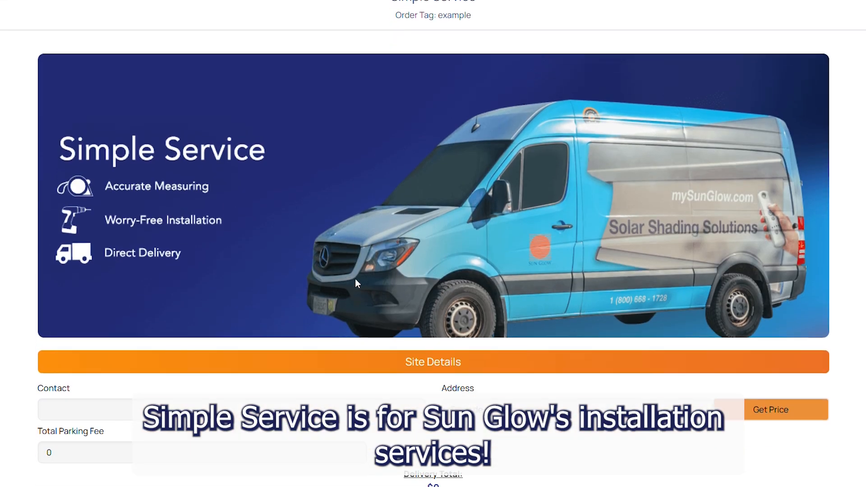
{"action": "scroll", "coordinate": [358, 283], "scroll_direction": "down", "scroll_amount": 1}
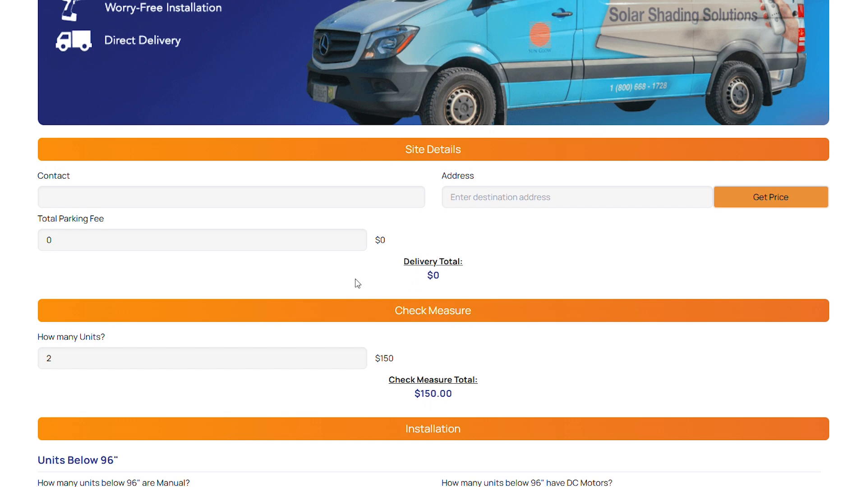
{"action": "scroll", "coordinate": [358, 283], "scroll_direction": "down", "scroll_amount": 3}
{"action": "scroll", "coordinate": [347, 282], "scroll_direction": "up", "scroll_amount": 1}
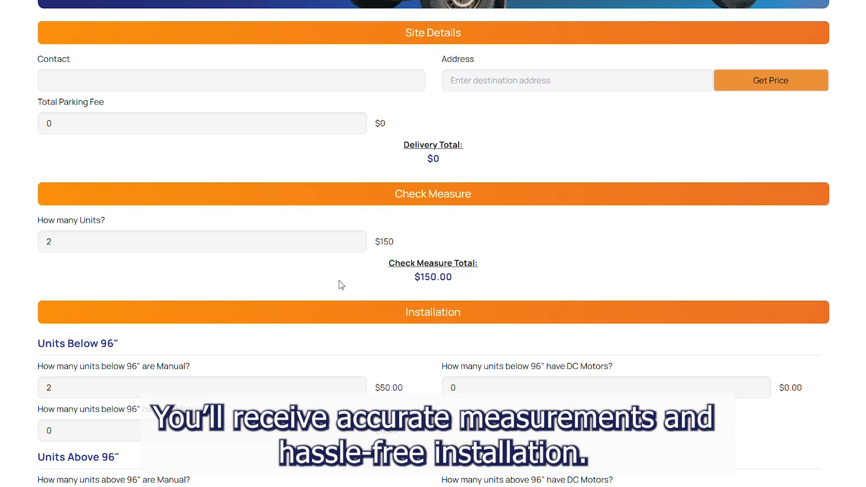
{"action": "left_click", "coordinate": [112, 93]}
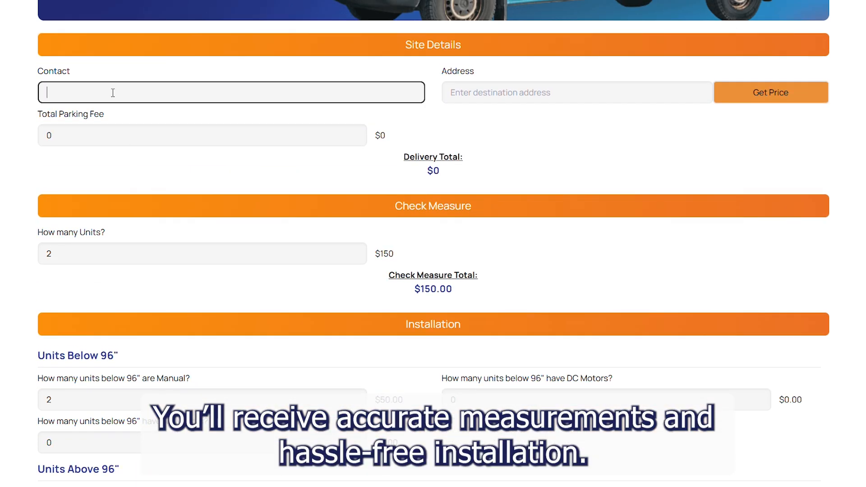
{"action": "type", "text": "Example"}
{"action": "left_click", "coordinate": [501, 88]}
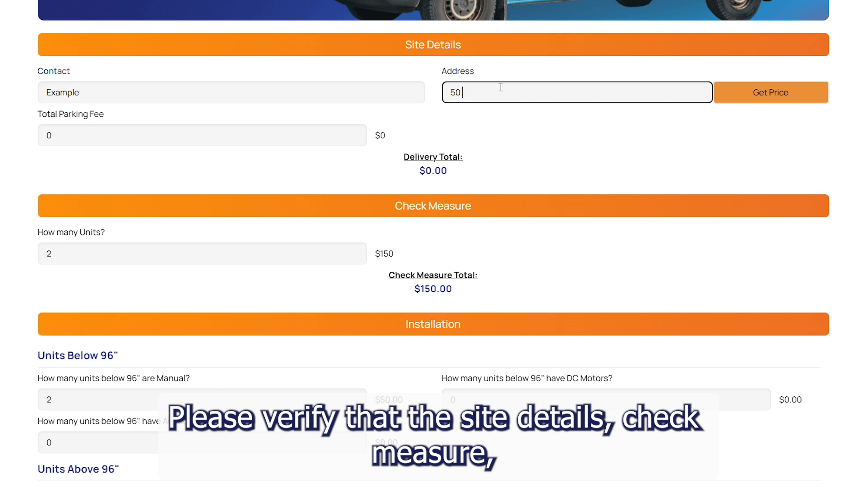
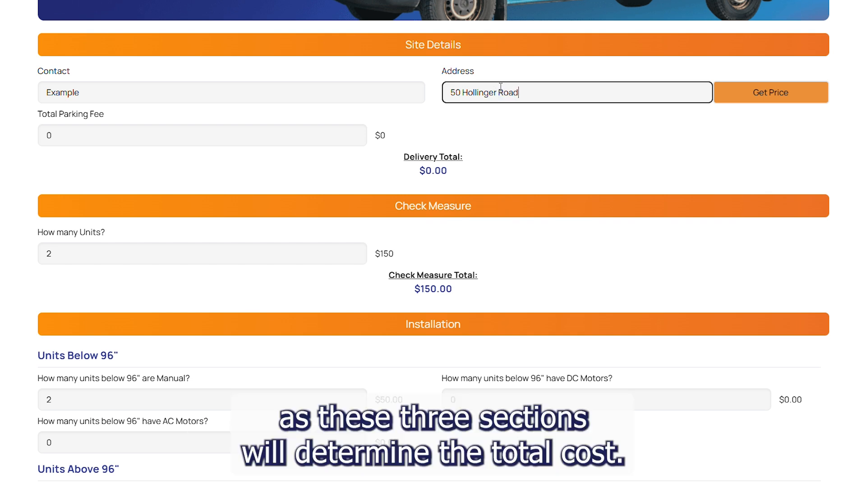
Step: Get the delivery price and submit the $300.00 simple service to the cart
{"action": "left_click", "coordinate": [759, 100]}
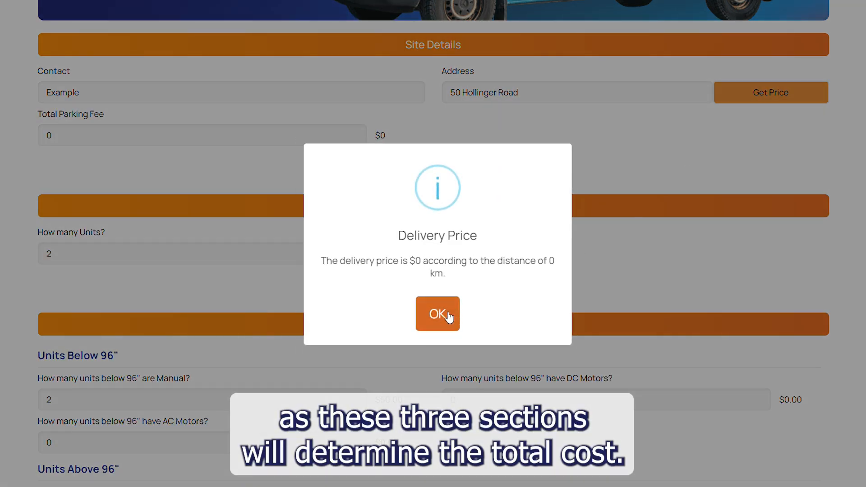
{"action": "left_click", "coordinate": [447, 316]}
{"action": "scroll", "coordinate": [449, 316], "scroll_direction": "down", "scroll_amount": 15}
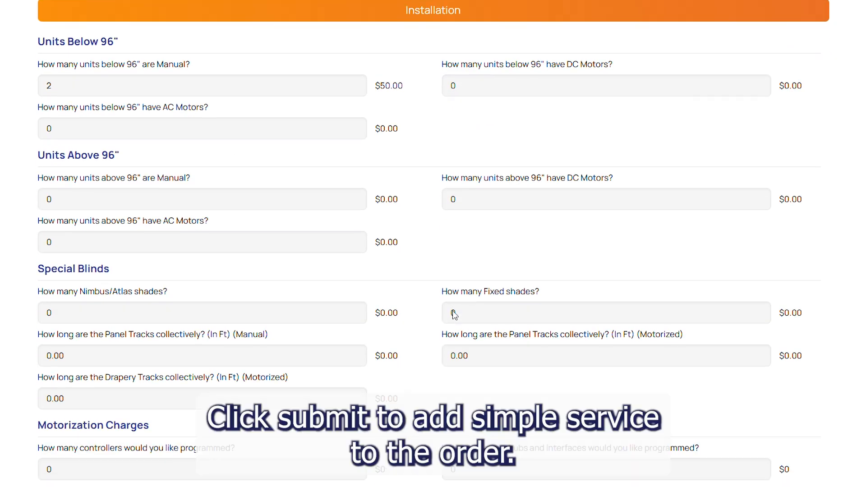
{"action": "scroll", "coordinate": [454, 312], "scroll_direction": "down", "scroll_amount": 2}
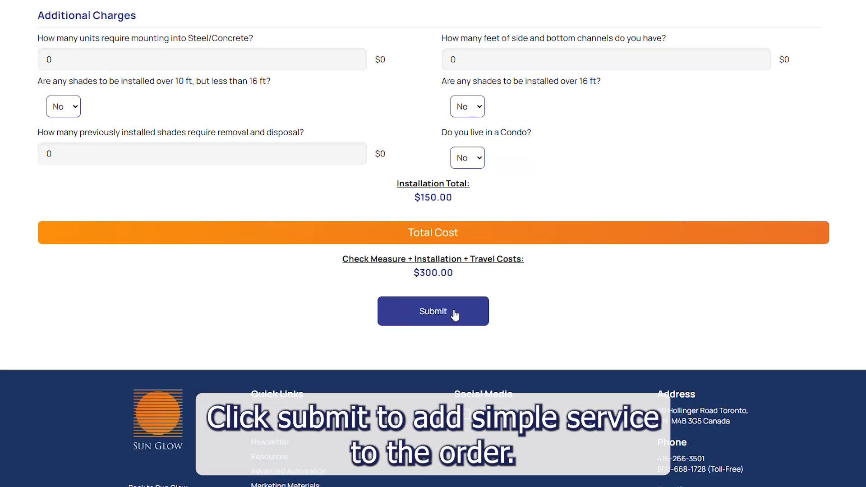
{"action": "left_click", "coordinate": [454, 312]}
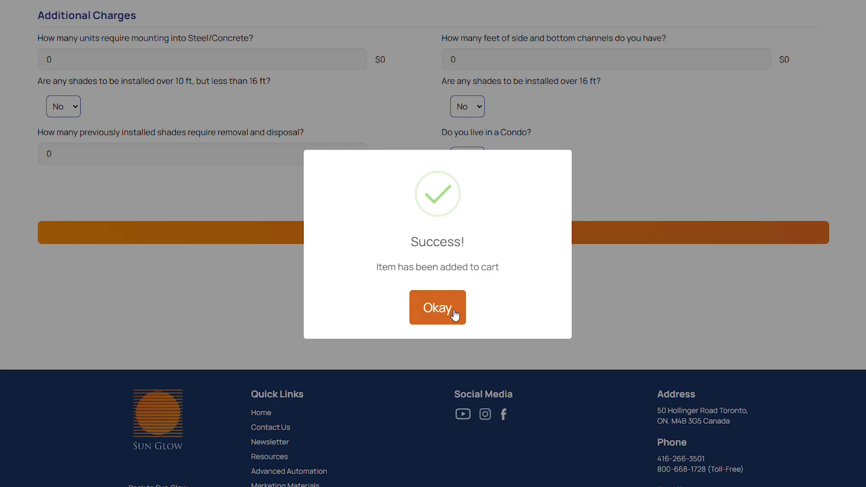
{"action": "left_click", "coordinate": [455, 314]}
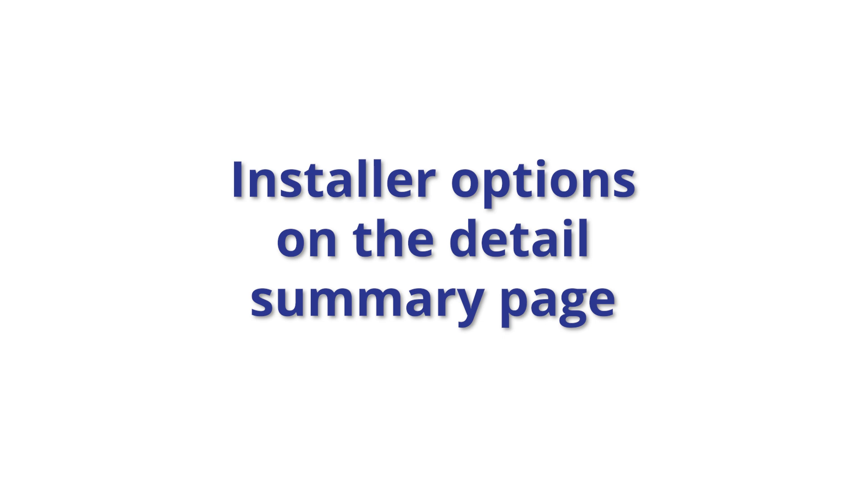
Step: Open the Order Summary table for order 'example'
{"action": "left_click", "coordinate": [74, 105]}
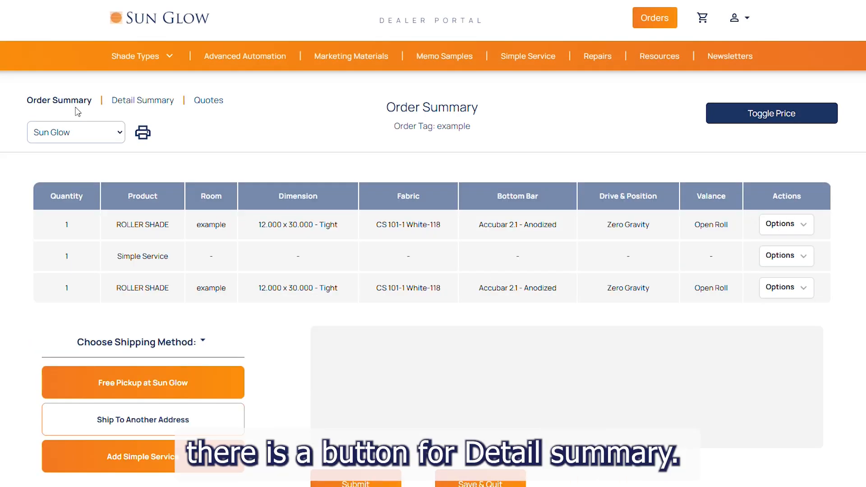
Step: Switch to the Detail Summary and duplicate the first roller shade item
{"action": "left_click", "coordinate": [127, 107]}
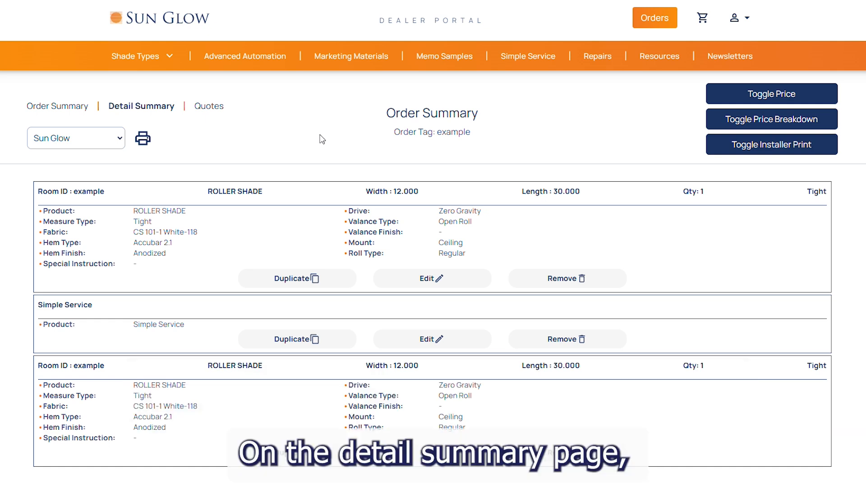
{"action": "scroll", "coordinate": [322, 139], "scroll_direction": "down", "scroll_amount": 3}
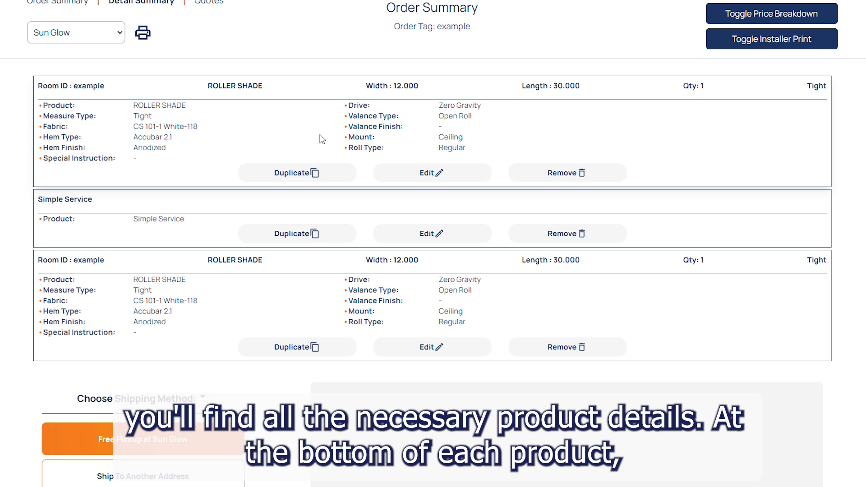
{"action": "left_click", "coordinate": [314, 175]}
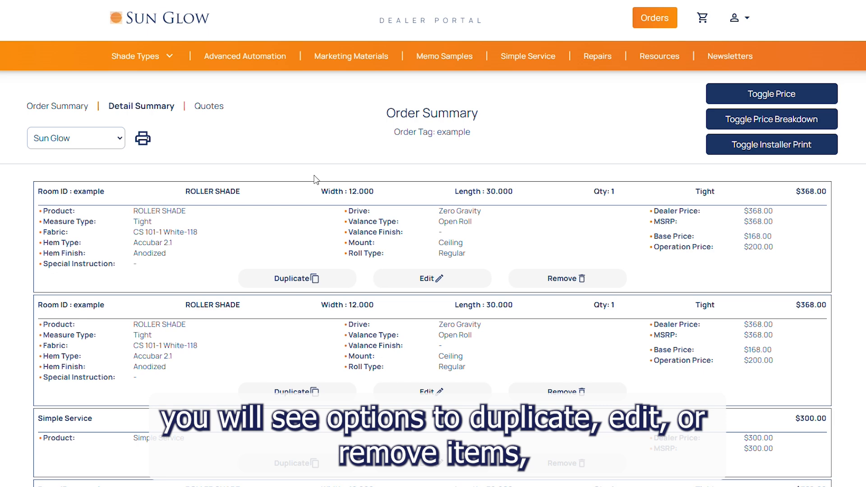
Step: Remove the last roller shade item and hide prices with Toggle Price
{"action": "scroll", "coordinate": [315, 179], "scroll_direction": "down", "scroll_amount": 5}
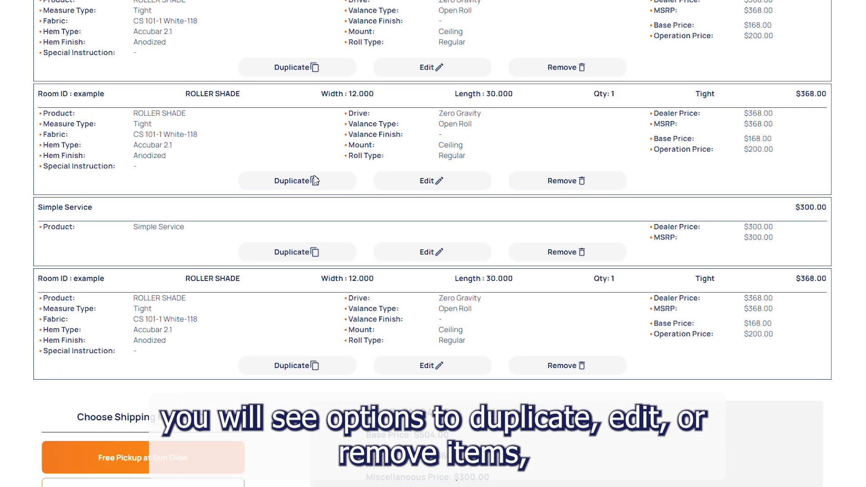
{"action": "left_click", "coordinate": [544, 367]}
{"action": "left_click", "coordinate": [415, 312]}
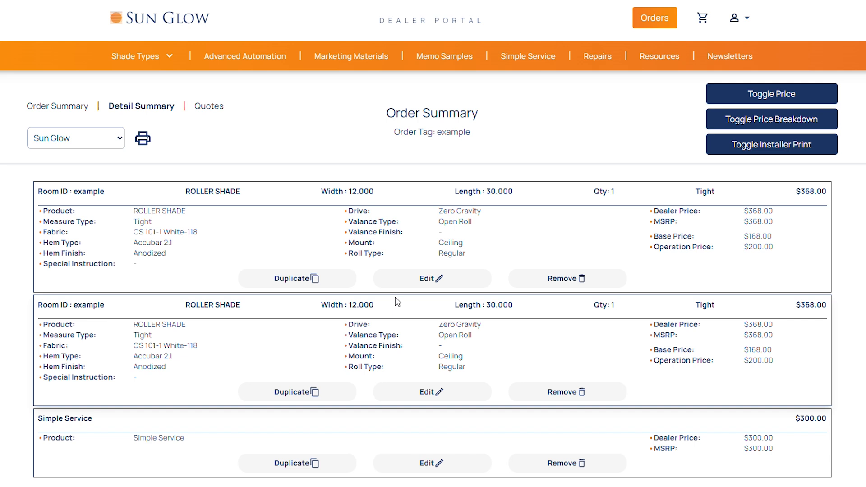
{"action": "left_click", "coordinate": [719, 98]}
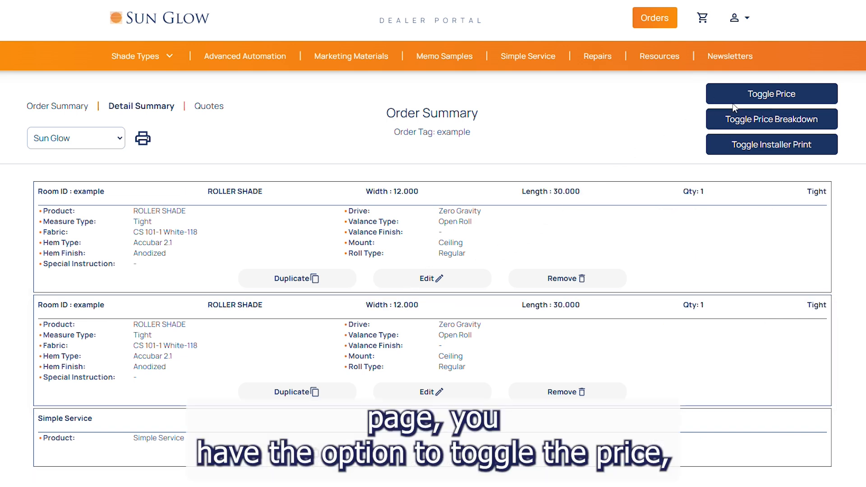
Step: Show item prices again and turn the base and operation Price Breakdown off and back on
{"action": "left_click", "coordinate": [739, 95]}
{"action": "left_click", "coordinate": [741, 121]}
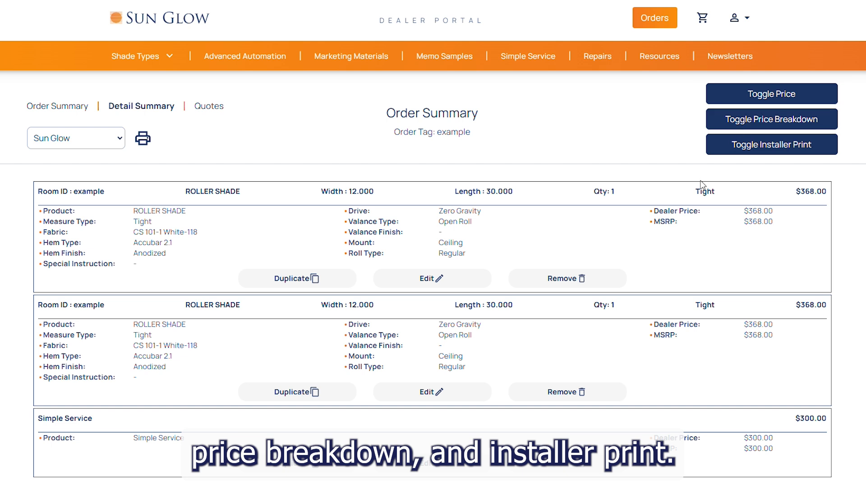
{"action": "left_click", "coordinate": [727, 122]}
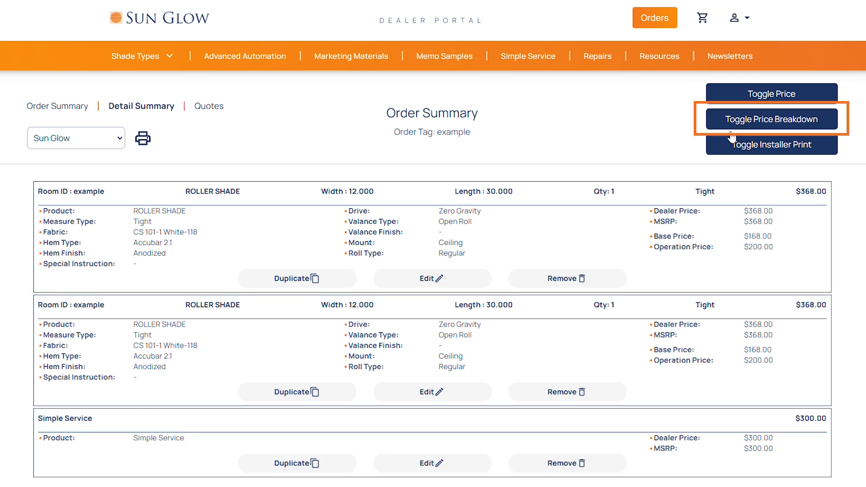
{"action": "left_click", "coordinate": [737, 152]}
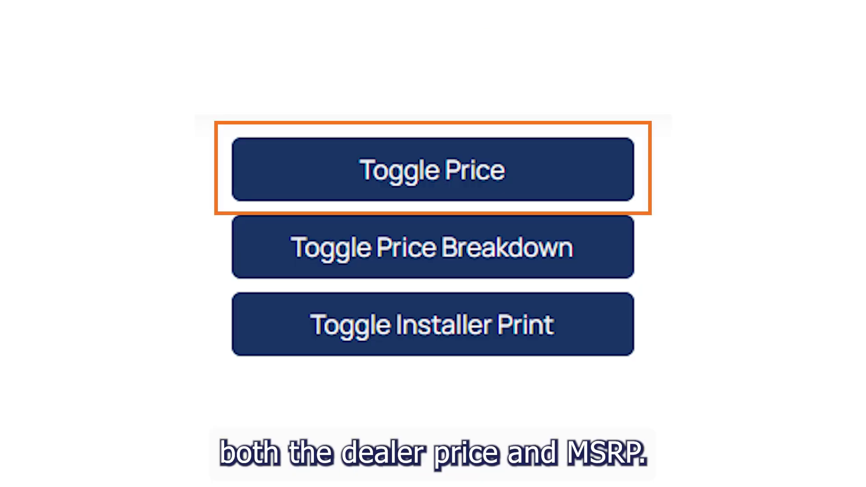
{"action": "left_click", "coordinate": [740, 28]}
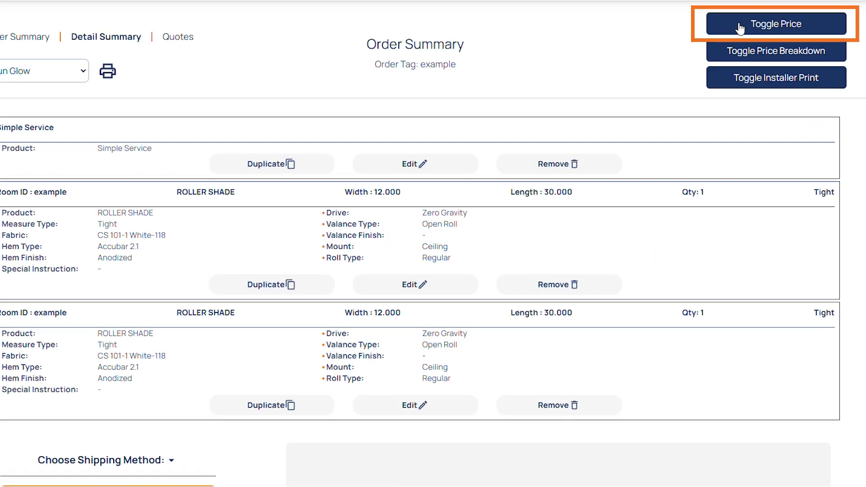
{"action": "left_click", "coordinate": [740, 28]}
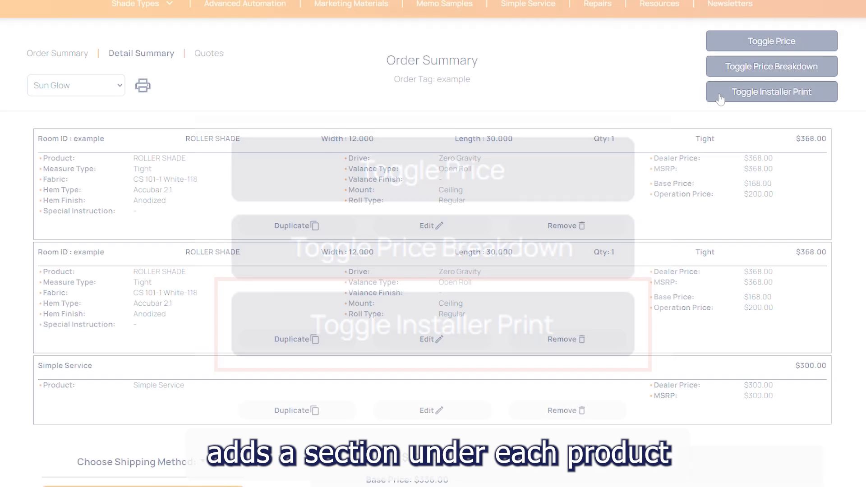
Step: Turn on Installer Print to add mount, controls, width, length, depth and notes tables per product
{"action": "left_click", "coordinate": [720, 99]}
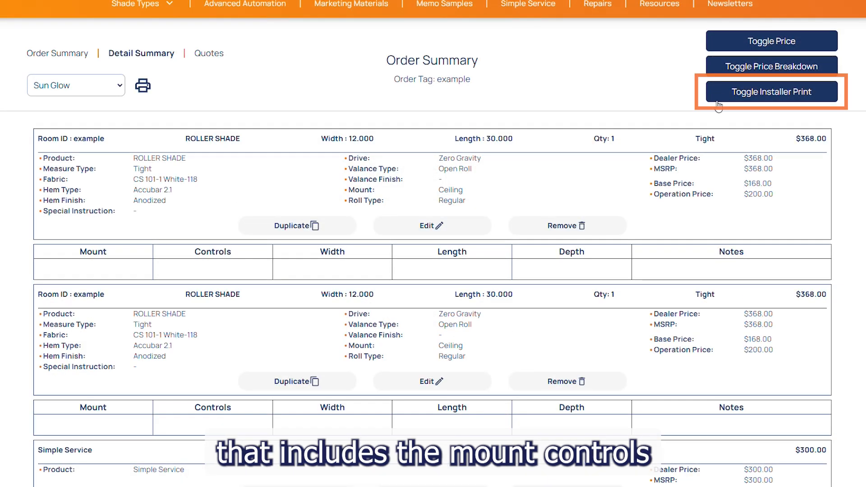
{"action": "scroll", "coordinate": [696, 186], "scroll_direction": "down", "scroll_amount": 2}
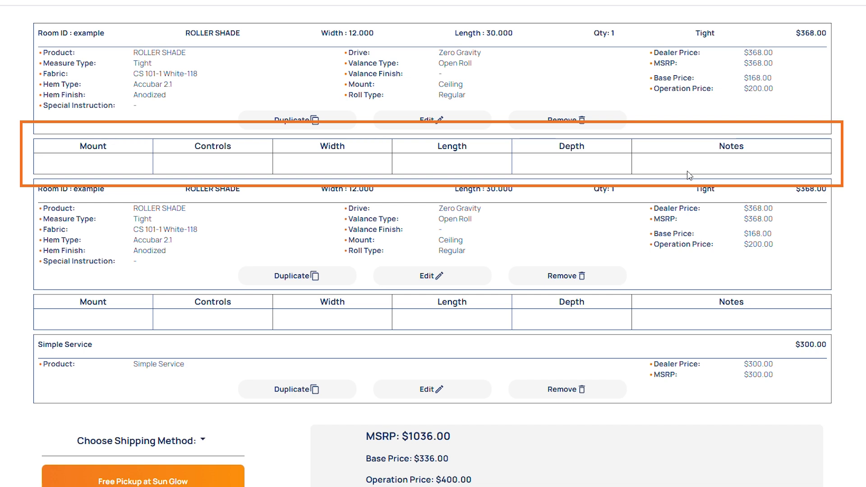
{"action": "scroll", "coordinate": [644, 192], "scroll_direction": "down", "scroll_amount": 5}
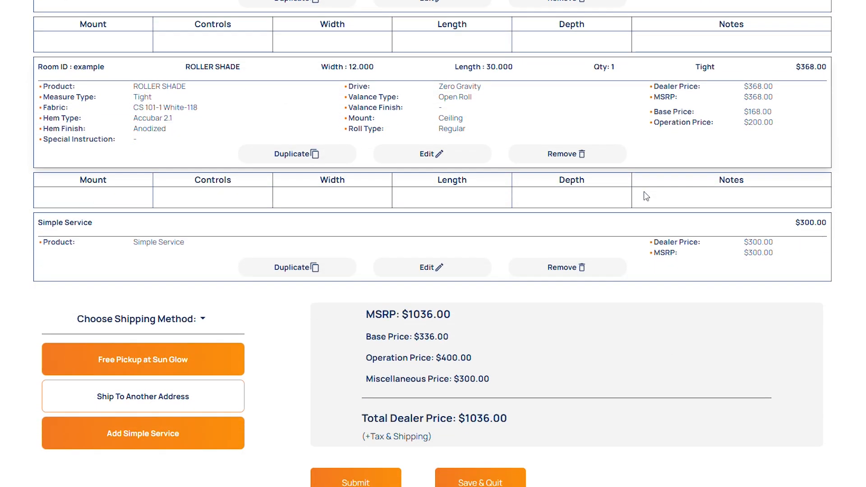
{"action": "scroll", "coordinate": [646, 196], "scroll_direction": "down", "scroll_amount": 1}
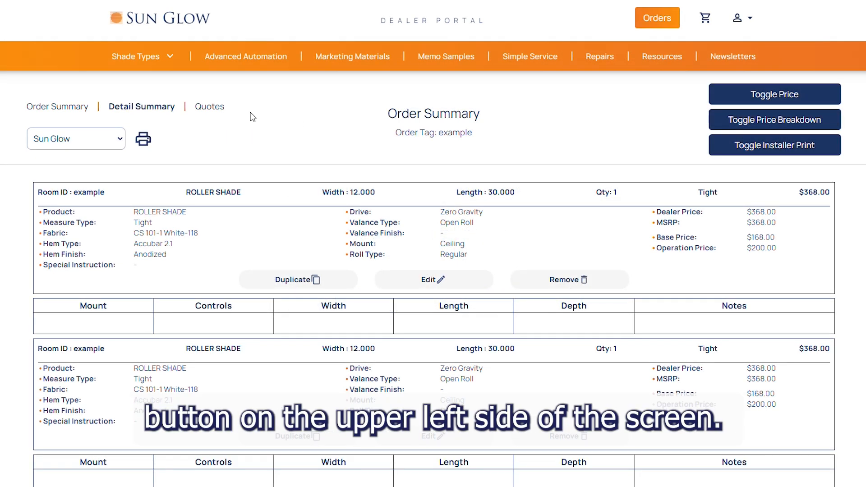
{"action": "left_click", "coordinate": [215, 112]}
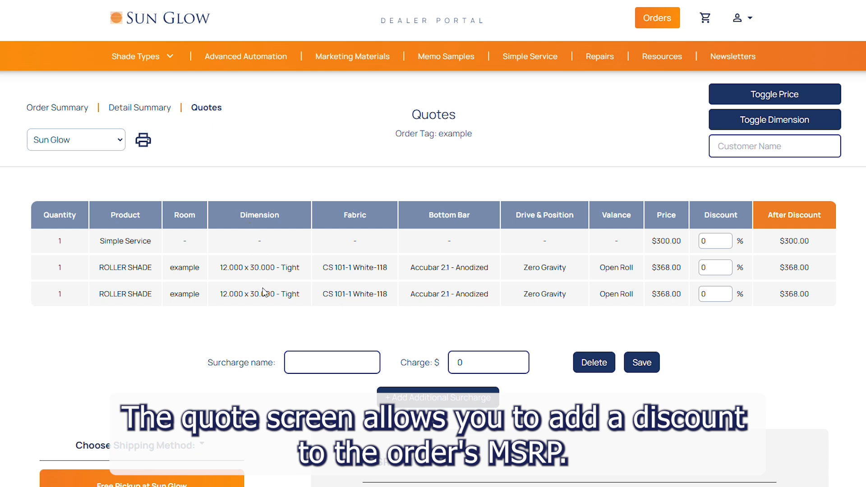
{"action": "left_click", "coordinate": [715, 241]}
{"action": "left_click", "coordinate": [716, 267]}
{"action": "type", "text": "20"}
{"action": "left_click", "coordinate": [717, 293]}
{"action": "type", "text": "10"}
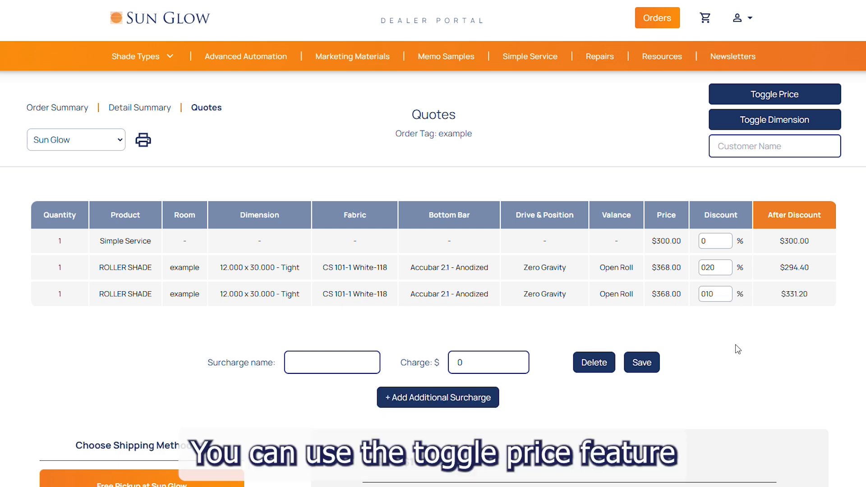
{"action": "left_click", "coordinate": [781, 94]}
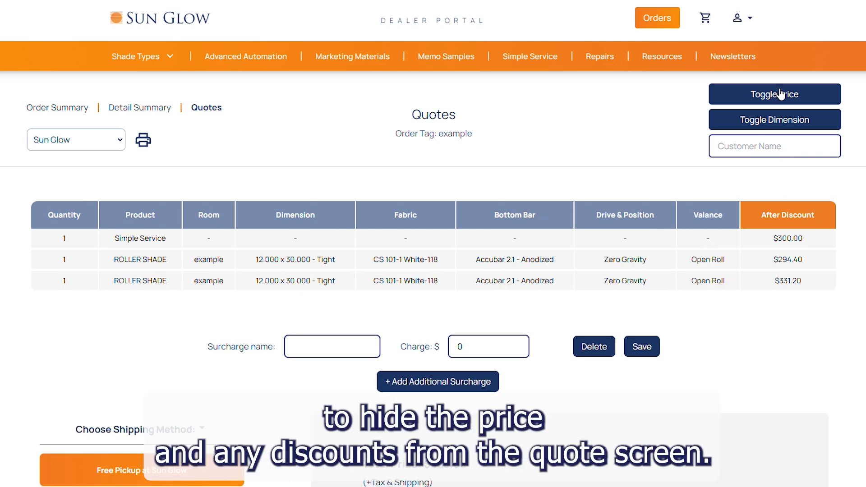
{"action": "left_click", "coordinate": [781, 94]}
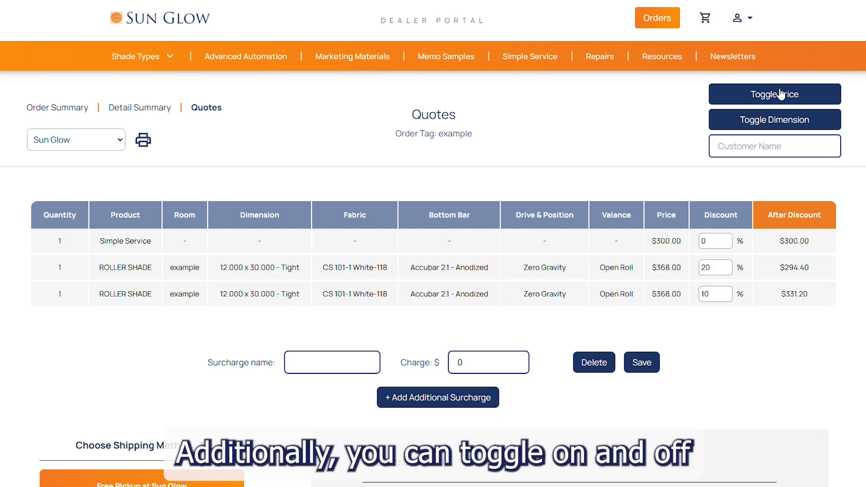
{"action": "left_click", "coordinate": [784, 123]}
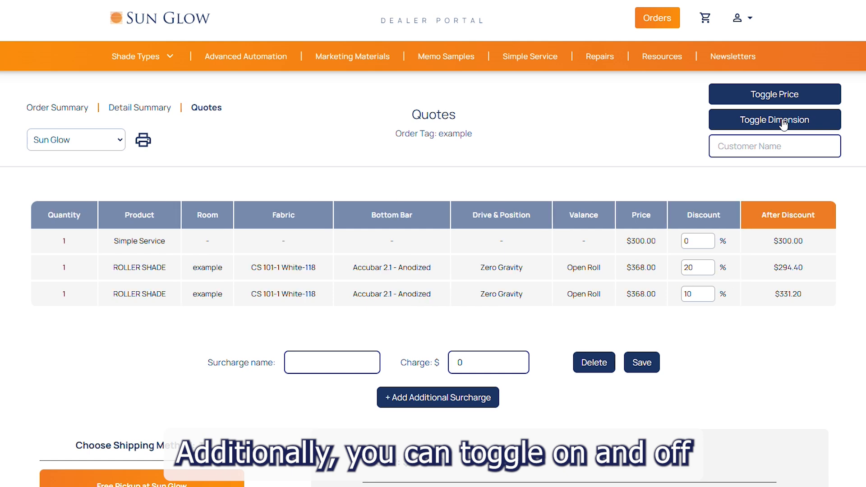
{"action": "left_click", "coordinate": [784, 122]}
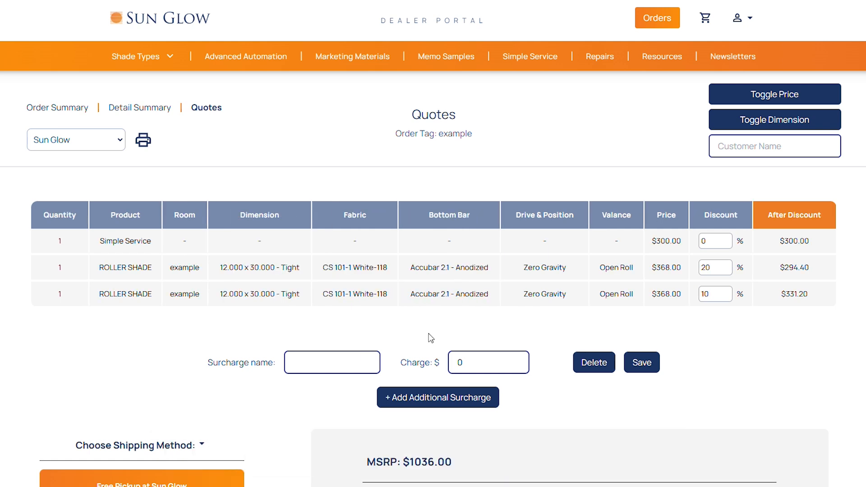
{"action": "left_click", "coordinate": [323, 365]}
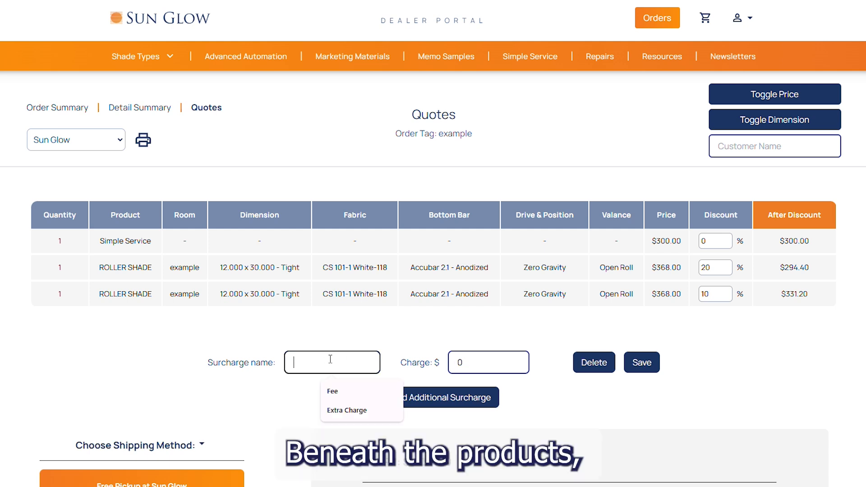
Step: Save a $100 'Extra Charge' surcharge on the quote, making the total $1025.60
{"action": "left_click", "coordinate": [338, 411]}
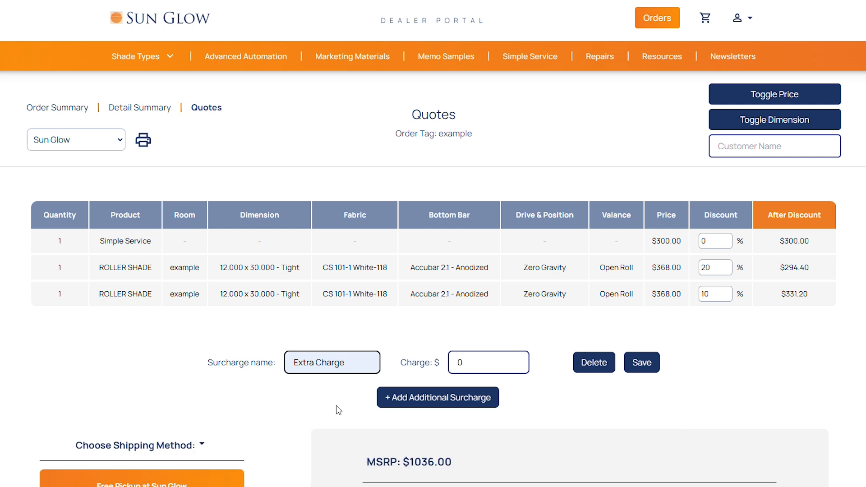
{"action": "left_click", "coordinate": [471, 359]}
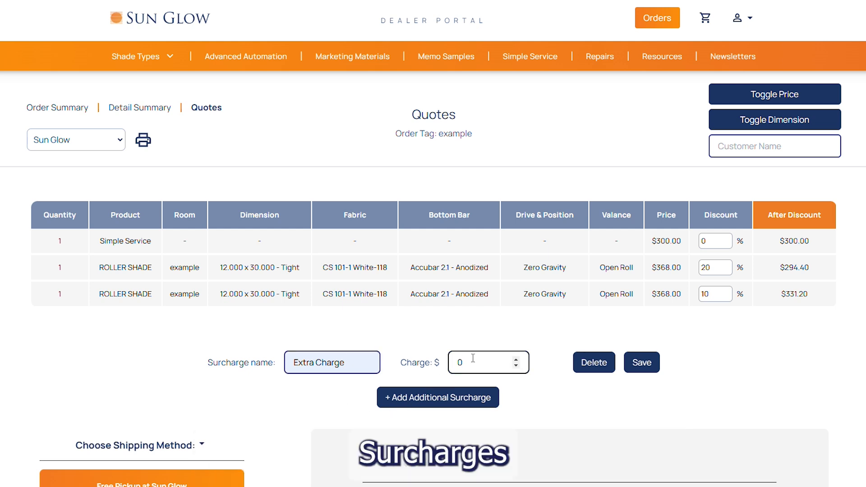
{"action": "type", "text": "100"}
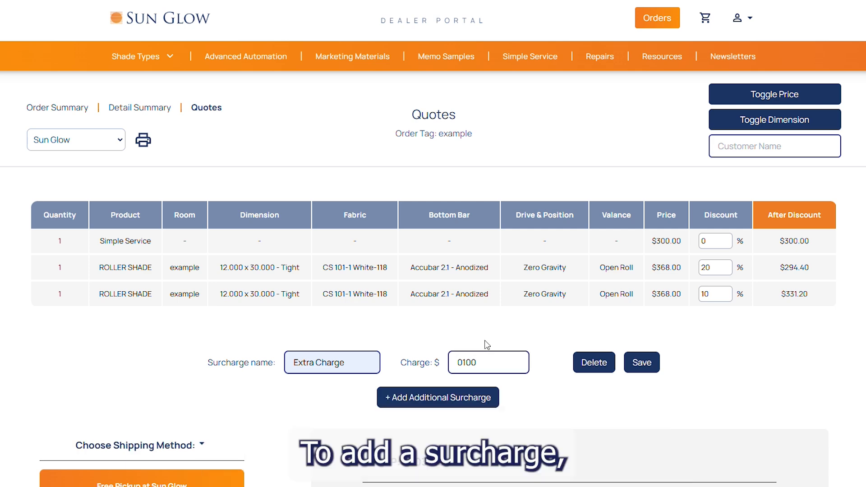
{"action": "left_click", "coordinate": [639, 365]}
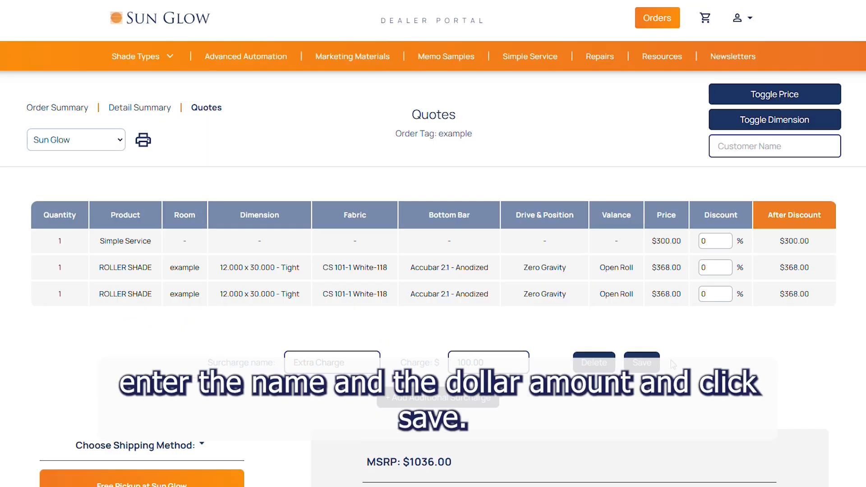
{"action": "scroll", "coordinate": [706, 360], "scroll_direction": "down", "scroll_amount": 3}
{"action": "scroll", "coordinate": [706, 359], "scroll_direction": "down", "scroll_amount": 1}
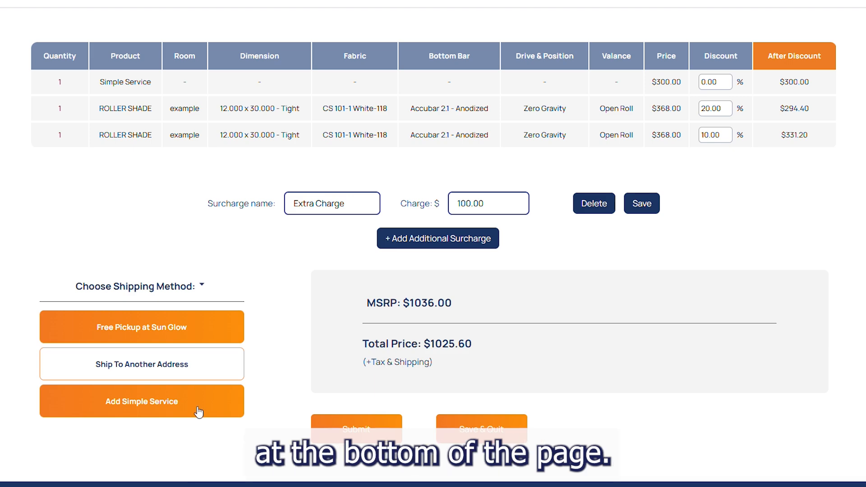
{"action": "scroll", "coordinate": [198, 412], "scroll_direction": "up", "scroll_amount": 4}
Step: Use Your Company Logo on the quote and set the customer name to 'Example'
{"action": "left_click", "coordinate": [116, 138]}
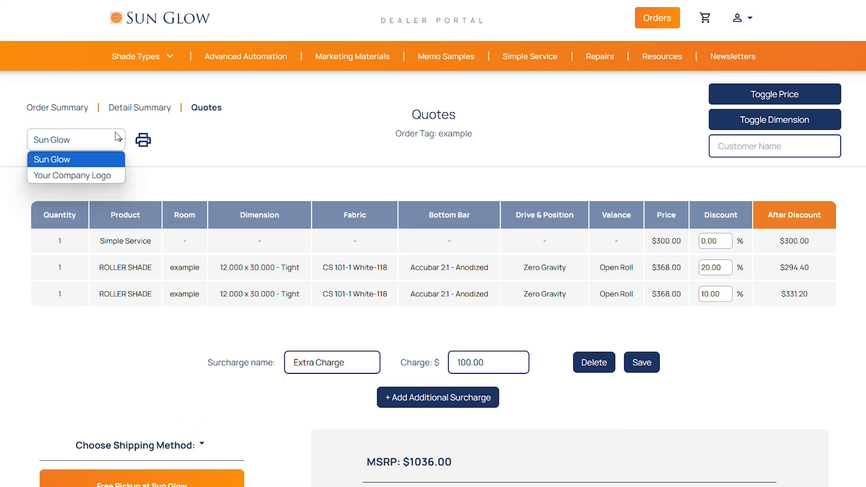
{"action": "left_click", "coordinate": [100, 175]}
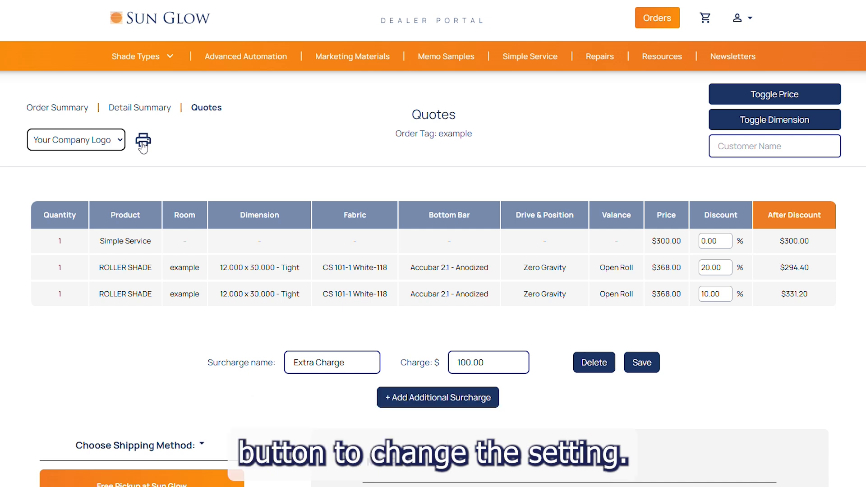
{"action": "left_click", "coordinate": [738, 152]}
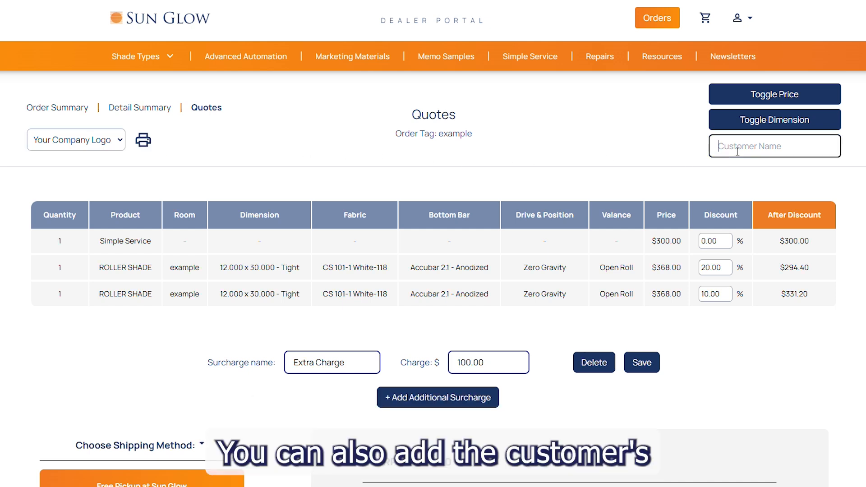
{"action": "type", "text": "Example"}
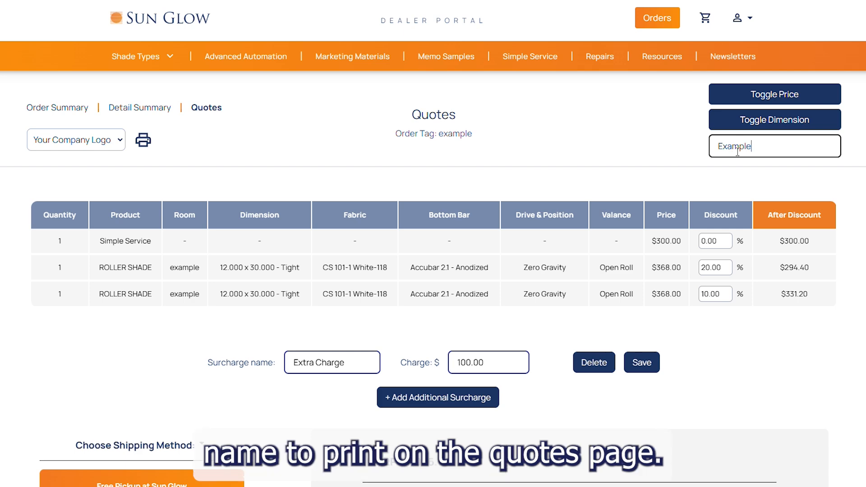
{"action": "left_click", "coordinate": [661, 147]}
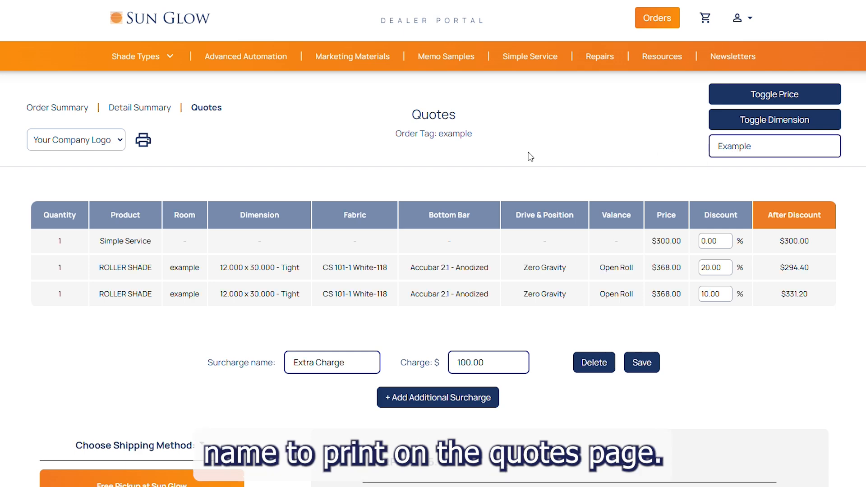
Step: Print the quote with Adobe PDF as the destination
{"action": "left_click", "coordinate": [145, 142]}
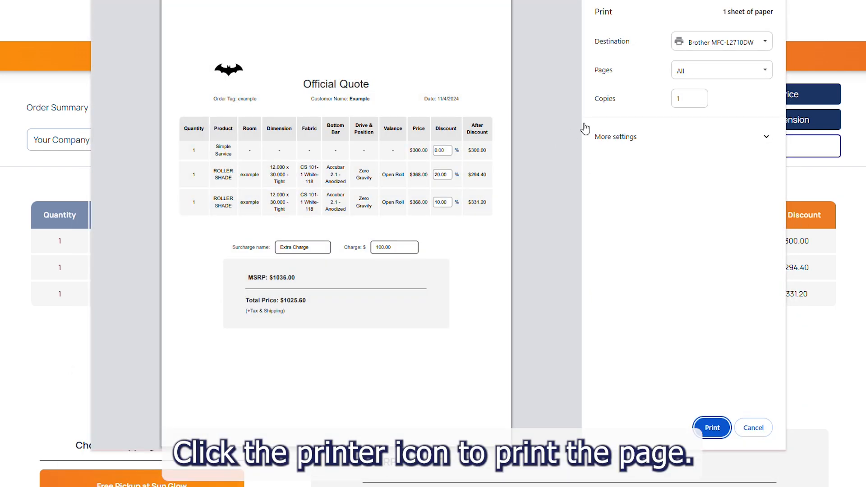
{"action": "left_click", "coordinate": [710, 39]}
{"action": "left_click", "coordinate": [717, 68]}
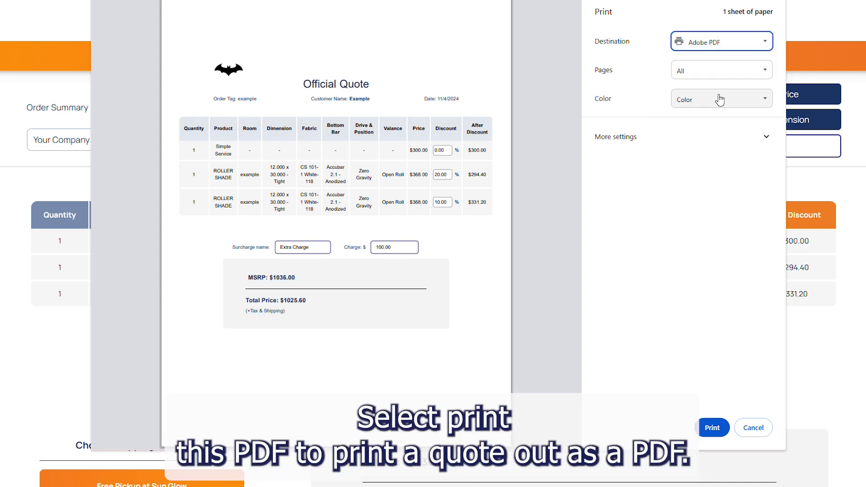
{"action": "left_click", "coordinate": [752, 428]}
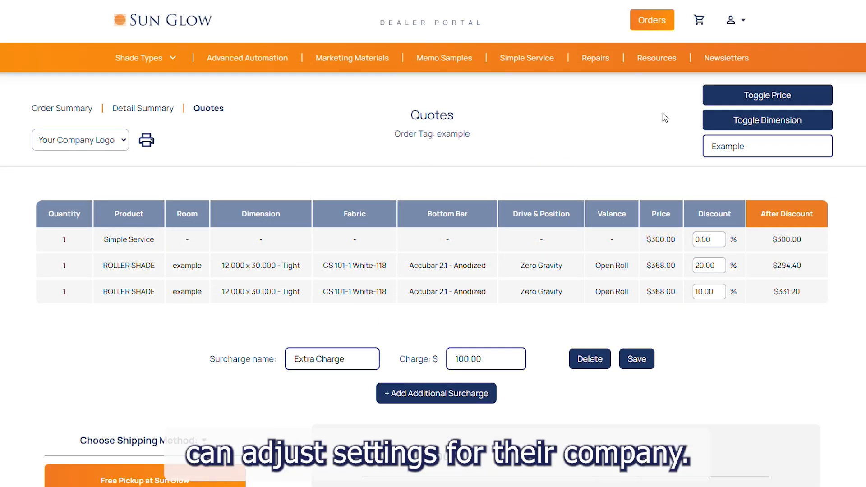
Step: Go to the Admin CP's Quote Format page for the company logo and quote bottom text
{"action": "left_click", "coordinate": [737, 20]}
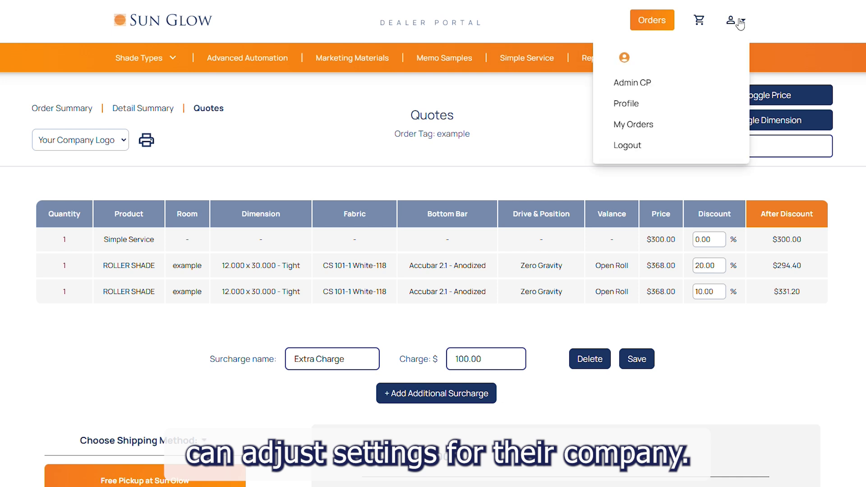
{"action": "left_click", "coordinate": [636, 84]}
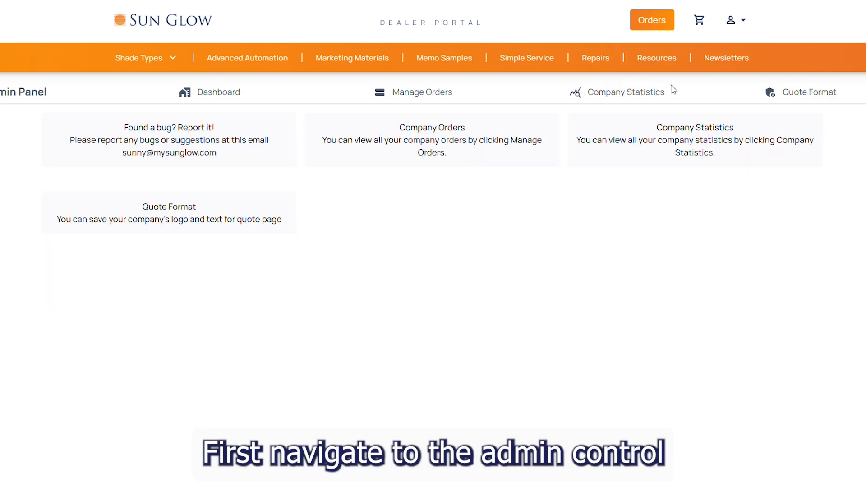
{"action": "left_click", "coordinate": [787, 95]}
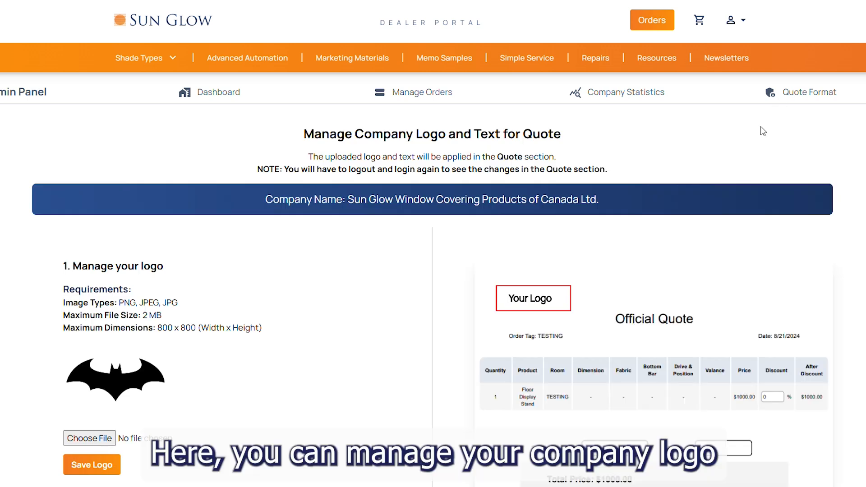
{"action": "scroll", "coordinate": [762, 131], "scroll_direction": "down", "scroll_amount": 2}
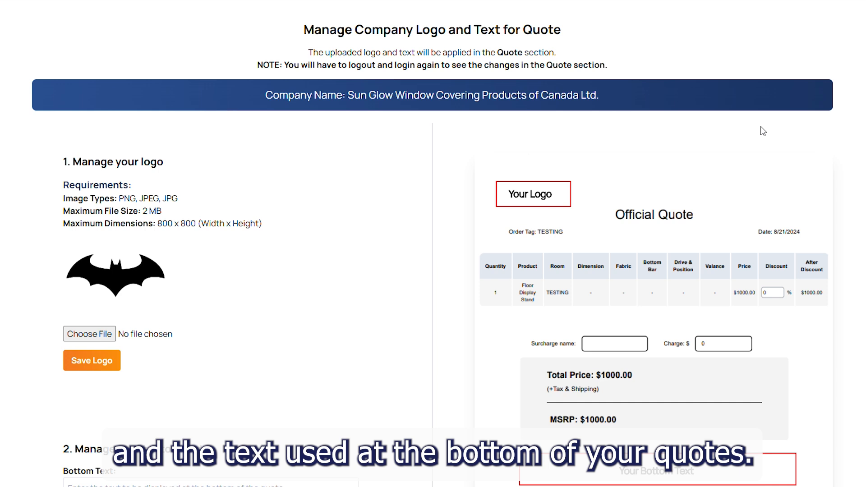
{"action": "scroll", "coordinate": [762, 131], "scroll_direction": "down", "scroll_amount": 2}
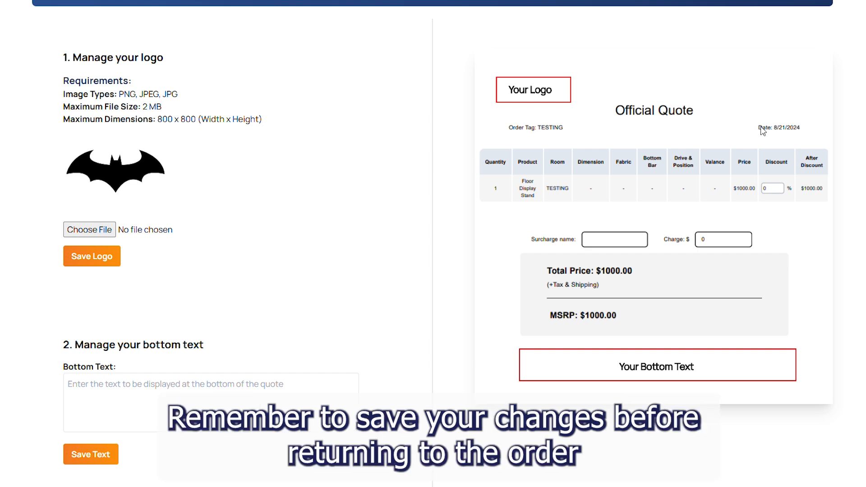
Step: Try saving the logo (rejected as an invalid format), then save the quote's bottom text
{"action": "left_click", "coordinate": [100, 255]}
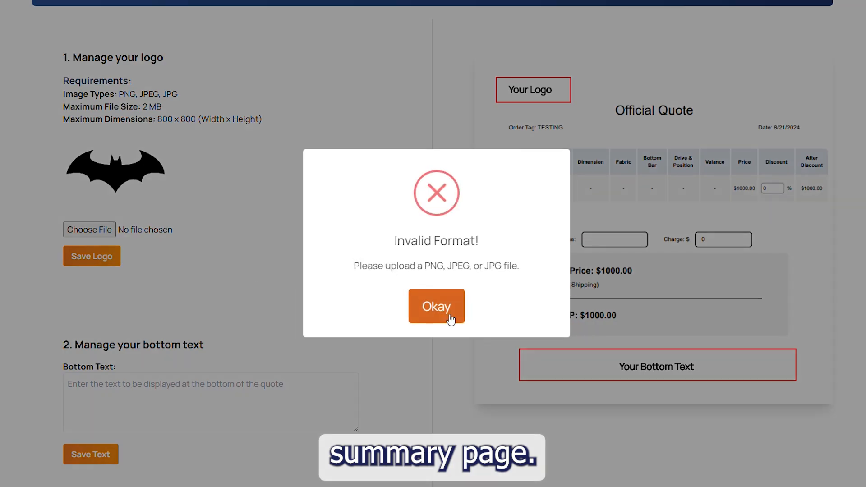
{"action": "left_click", "coordinate": [450, 319]}
{"action": "left_click", "coordinate": [95, 455]}
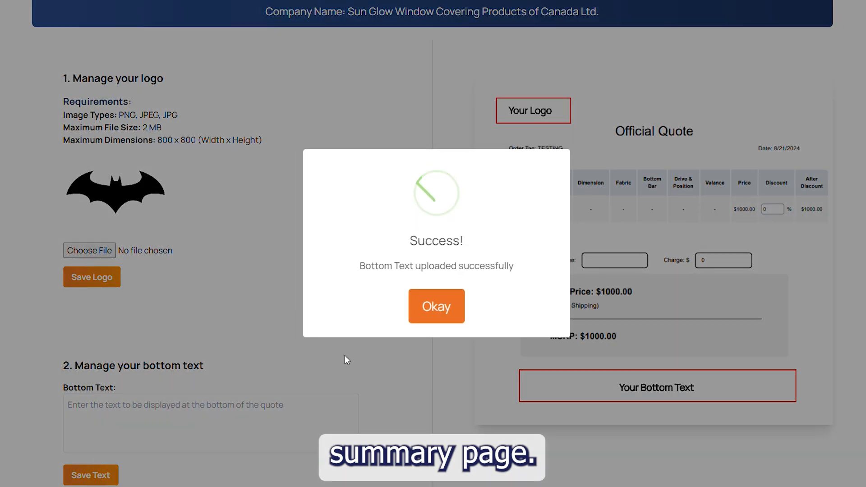
{"action": "left_click", "coordinate": [448, 314]}
{"action": "scroll", "coordinate": [327, 325], "scroll_direction": "down", "scroll_amount": 2}
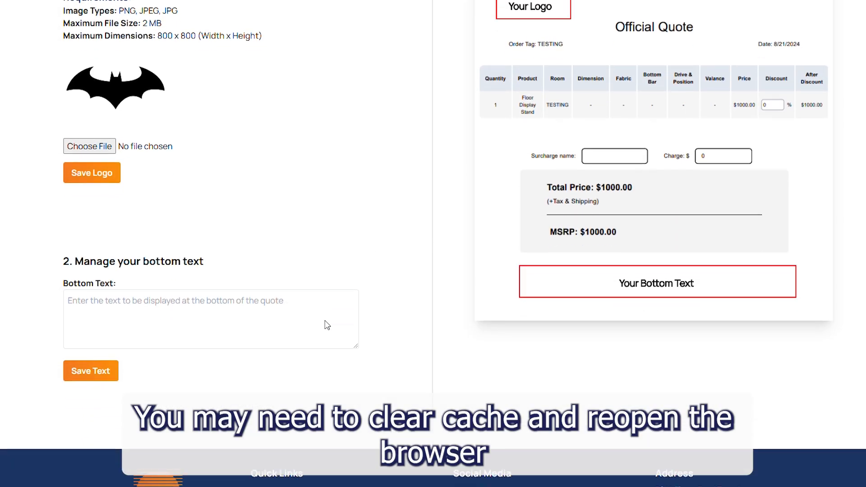
{"action": "scroll", "coordinate": [441, 324], "scroll_direction": "up", "scroll_amount": 6}
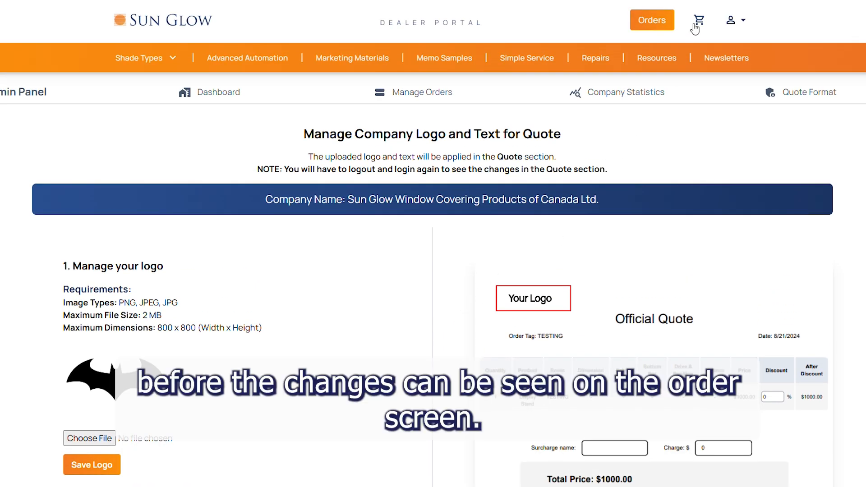
Step: Open order 'example', switch its summary logo to Your Company Logo, and show the print preview
{"action": "left_click", "coordinate": [652, 20]}
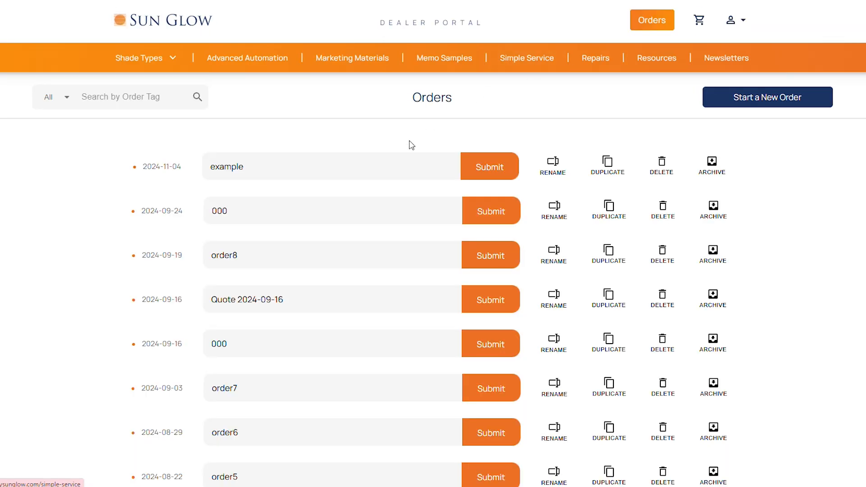
{"action": "left_click", "coordinate": [373, 167]}
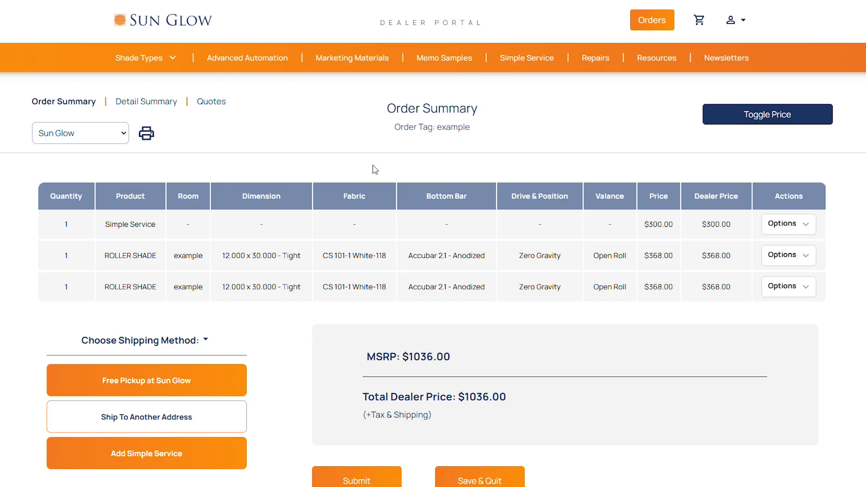
{"action": "left_click", "coordinate": [118, 137]}
{"action": "left_click", "coordinate": [98, 167]}
{"action": "left_click", "coordinate": [146, 134]}
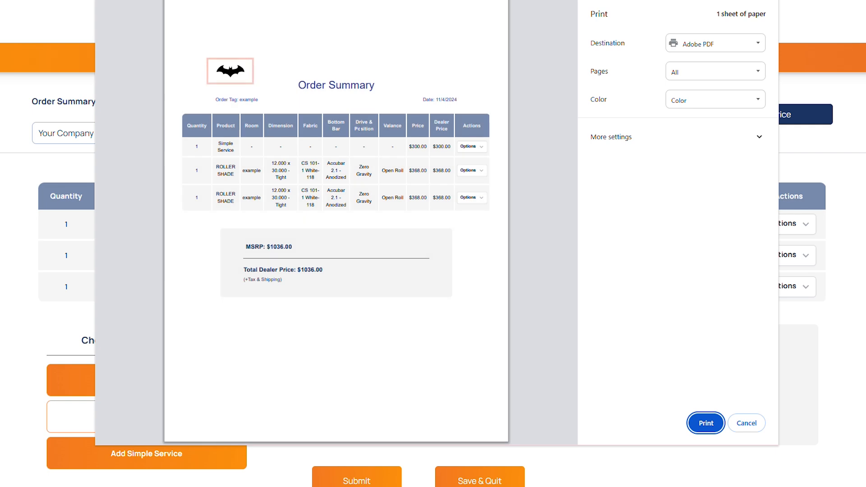